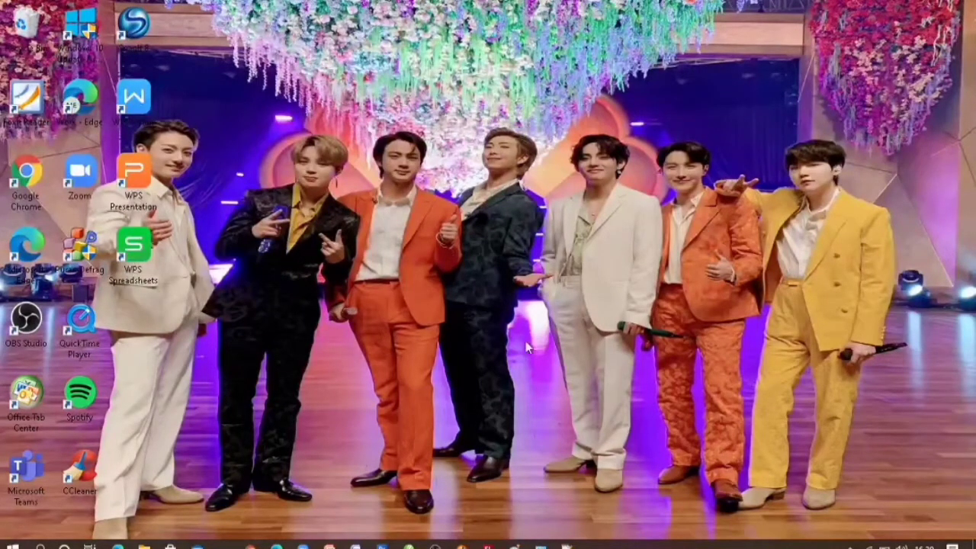
Switch to the Edge browser and go from the SSO dashboard through E-Journal Undip to the Emerald Insight site
click(276, 546)
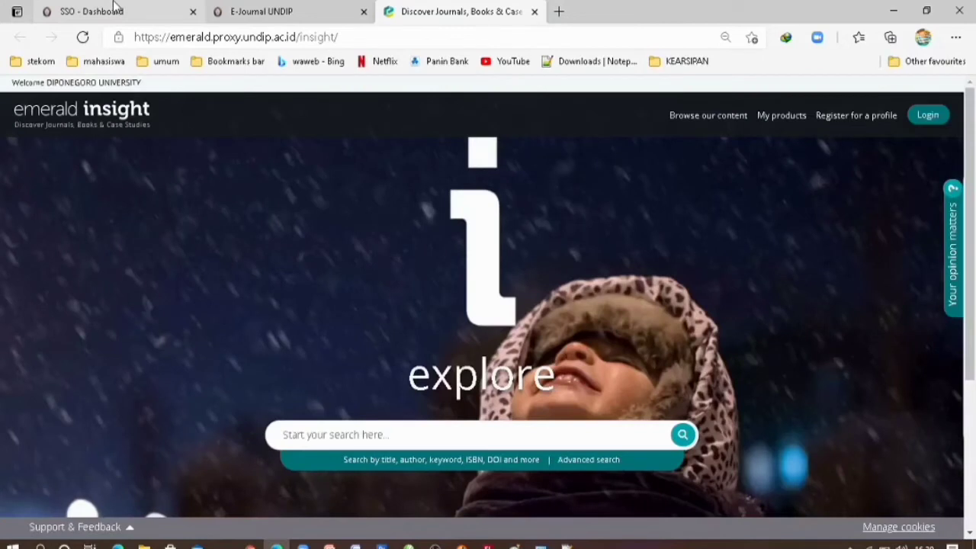
click(115, 11)
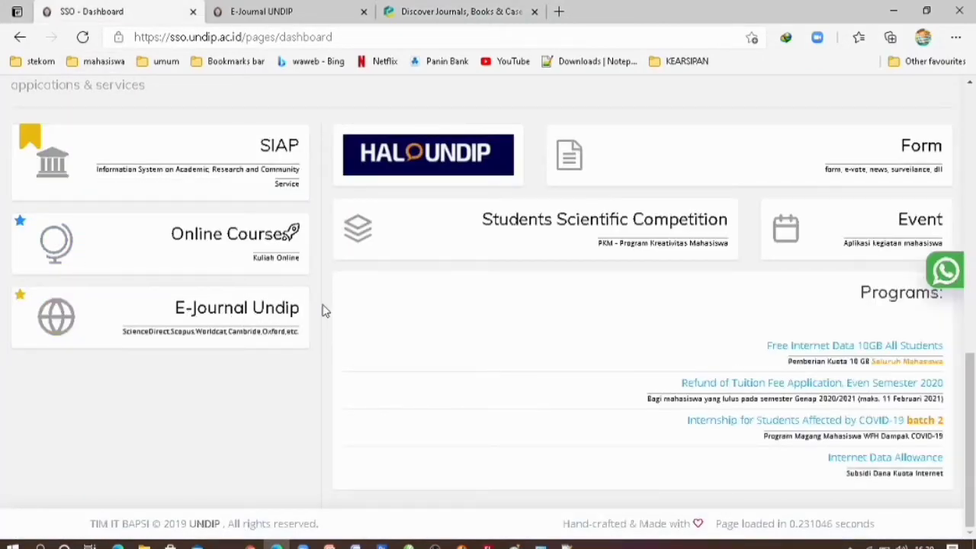
click(210, 314)
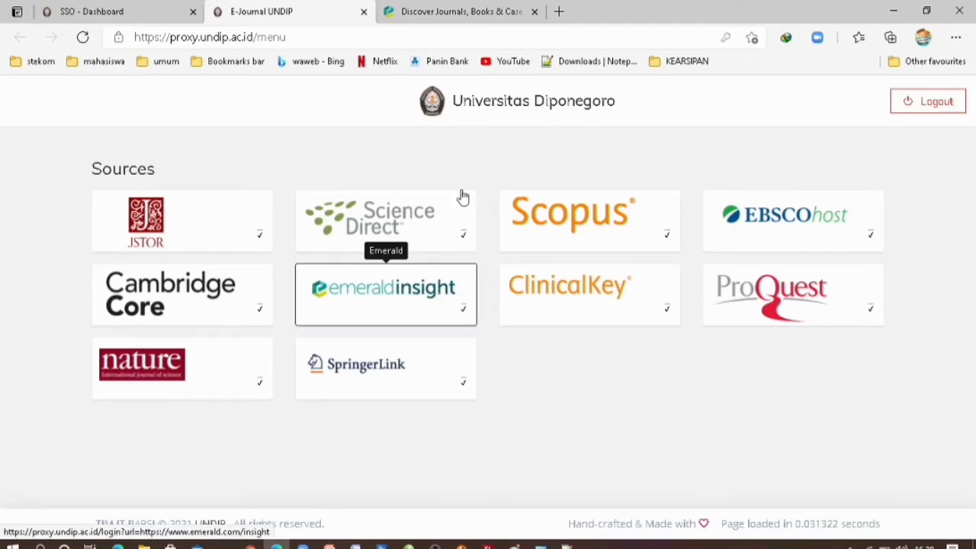
click(457, 11)
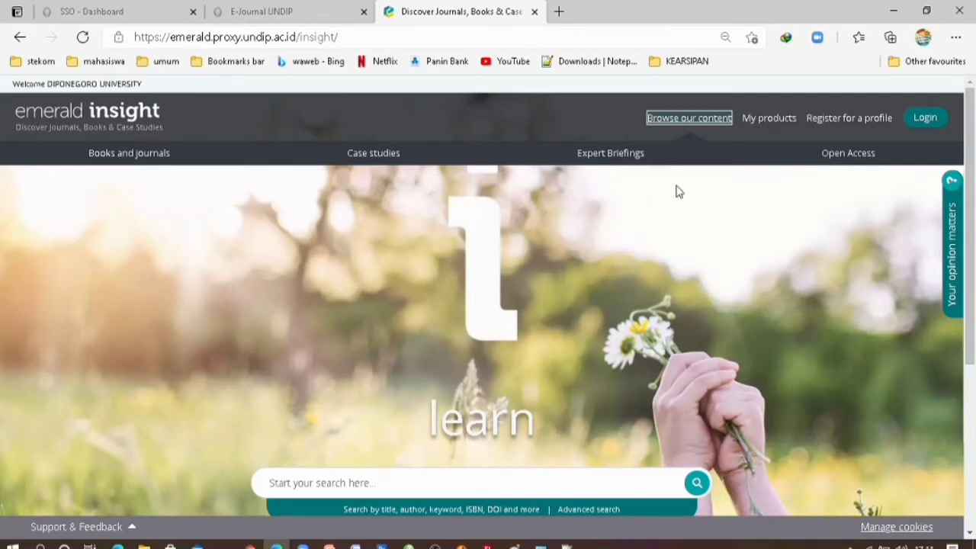
Browse Emerald Insight's content and open the Books and journals listing
click(672, 125)
click(673, 125)
click(161, 156)
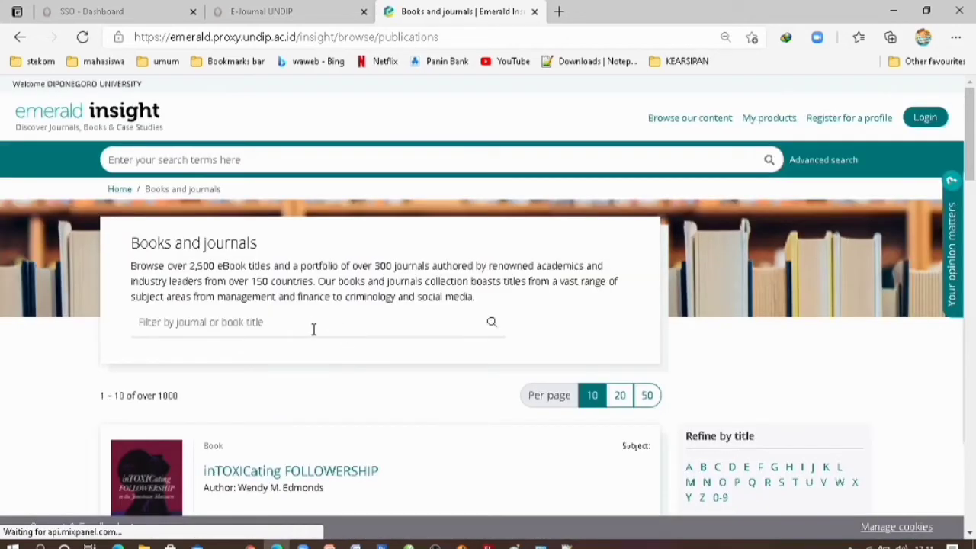
Filter the books and journals by the title "Digital Library"
click(303, 322)
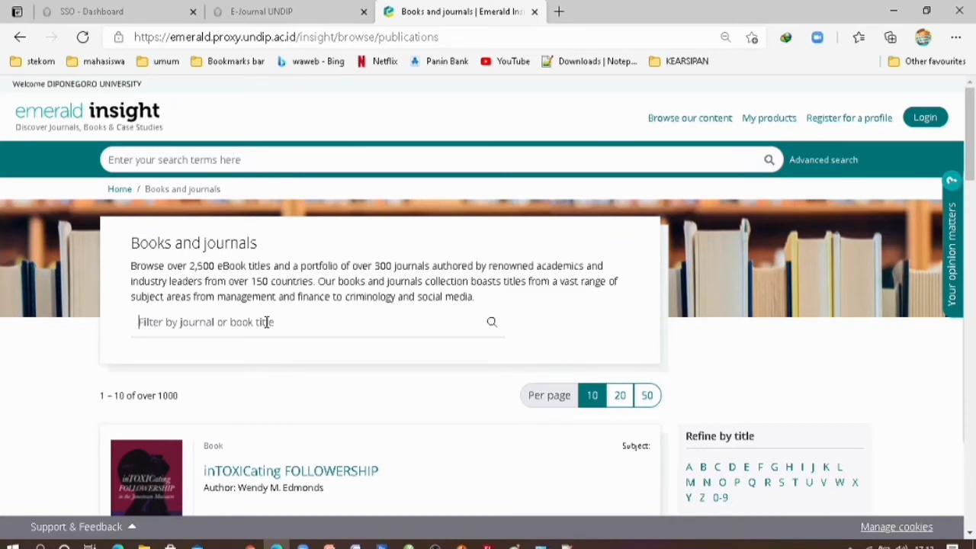
text(Digital L)
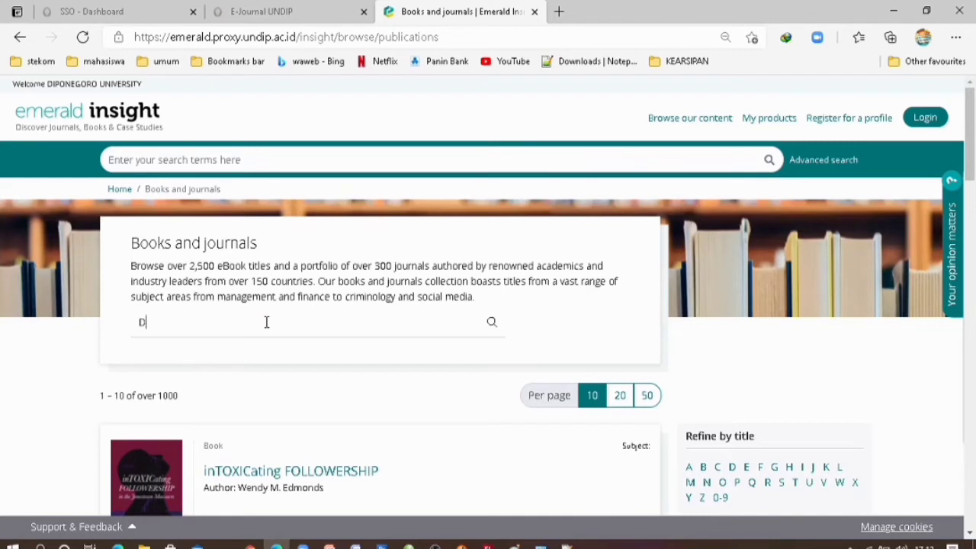
text(ibrary)
click(491, 326)
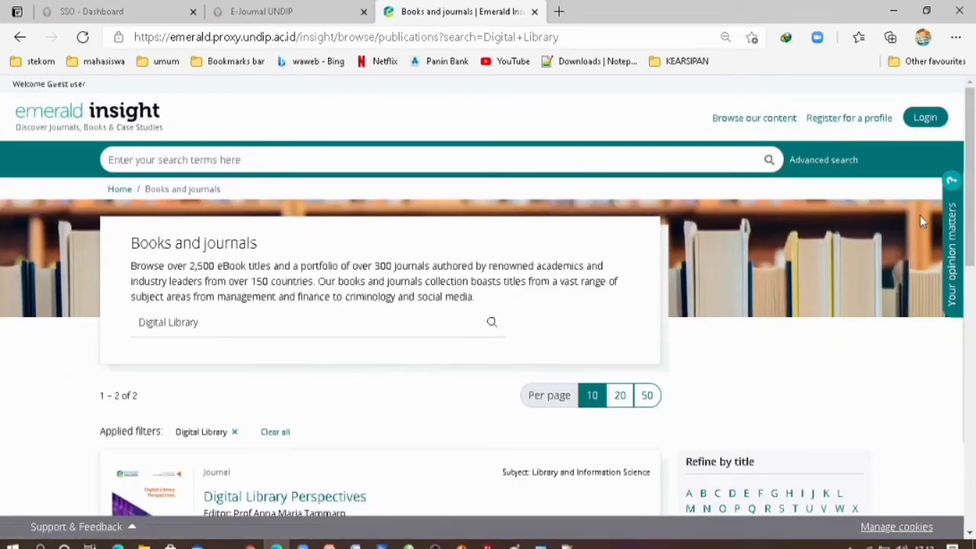
Examine the filtered journals and the options for refining by title, subject and content type
scroll(973, 241, down, 2)
scroll(974, 240, down, 1)
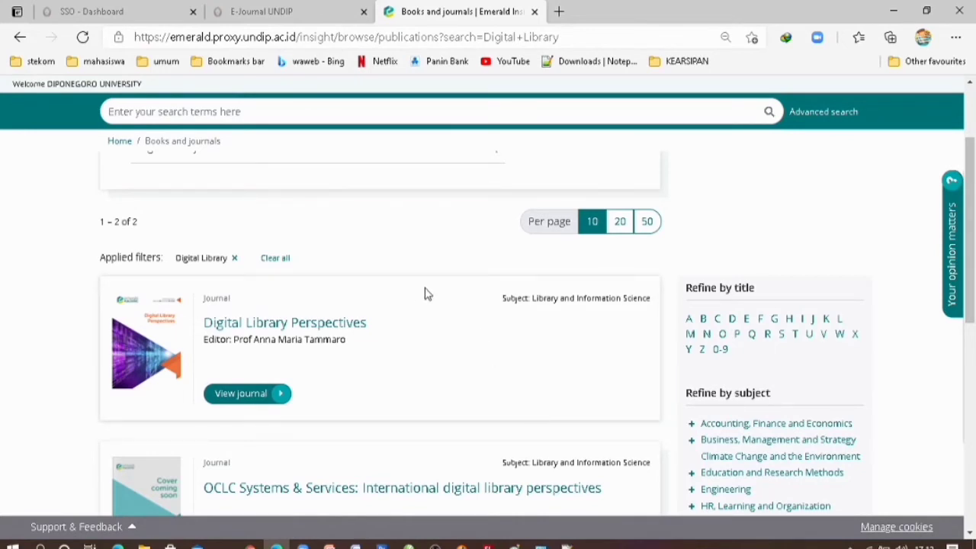
scroll(971, 299, down, 1)
scroll(971, 299, down, 1)
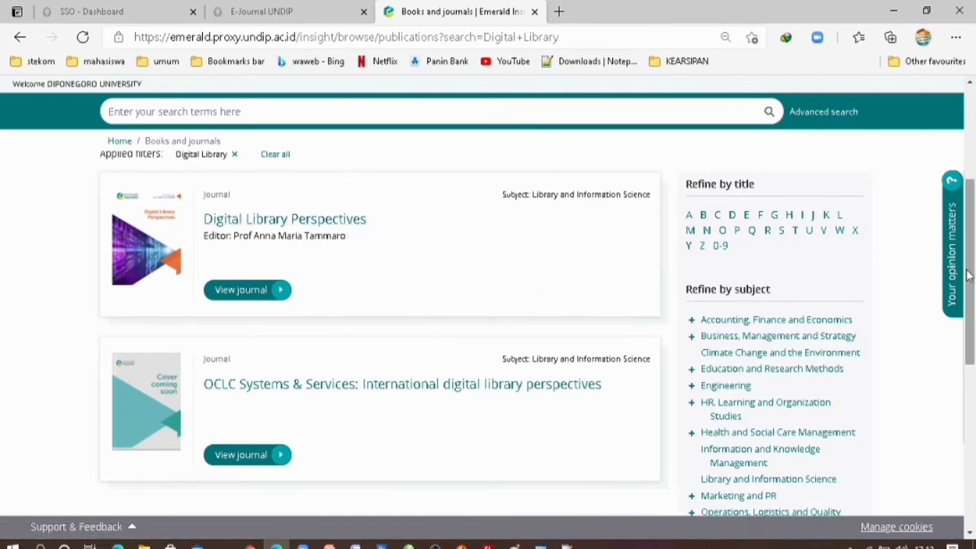
scroll(971, 273, up, 2)
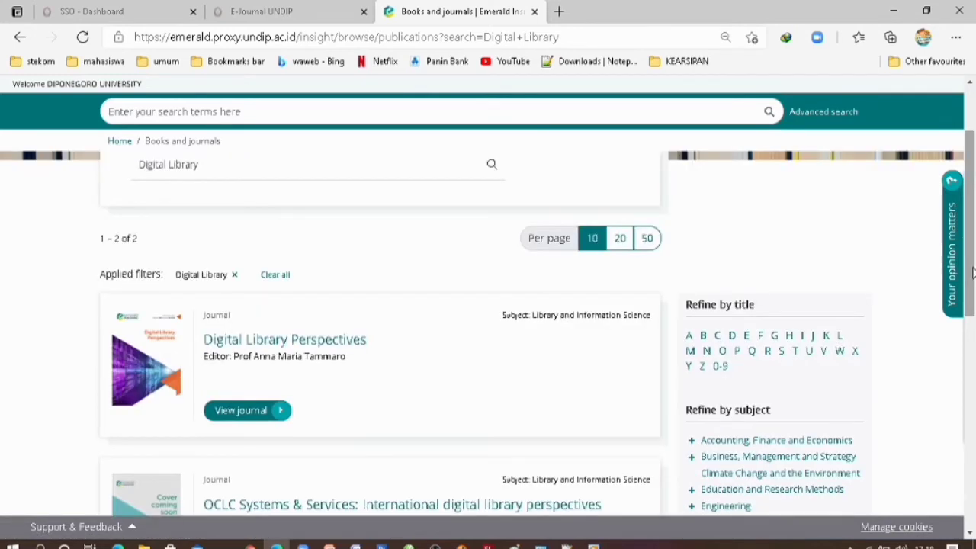
scroll(971, 282, down, 1)
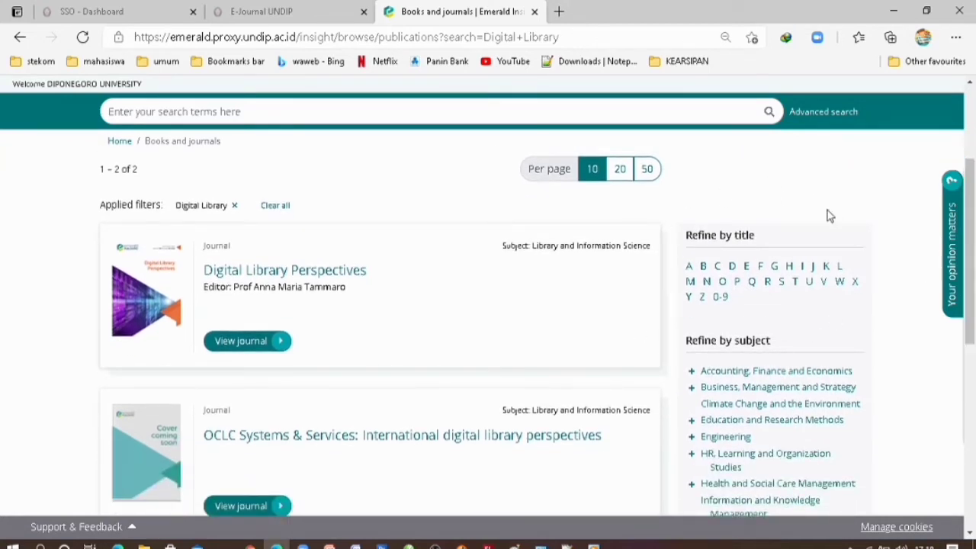
scroll(966, 304, down, 2)
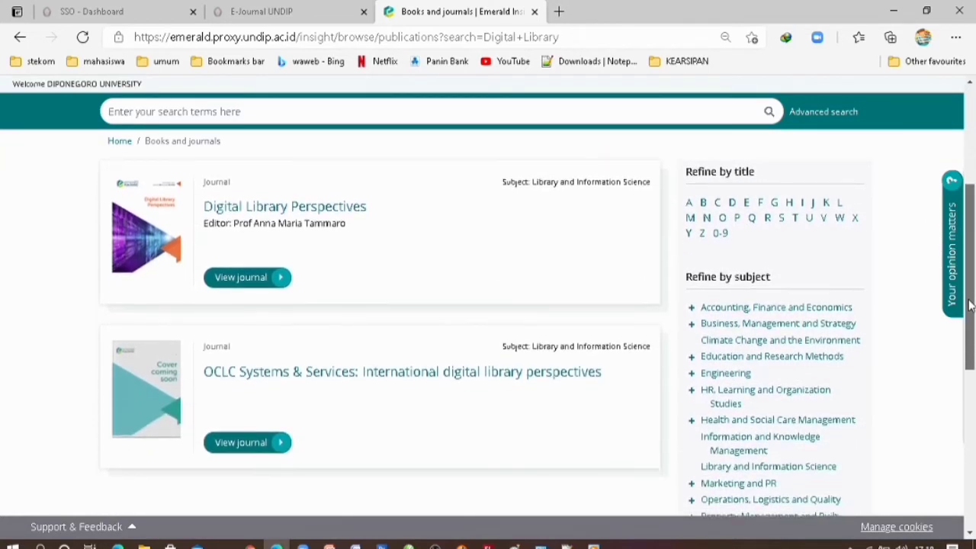
scroll(968, 309, down, 7)
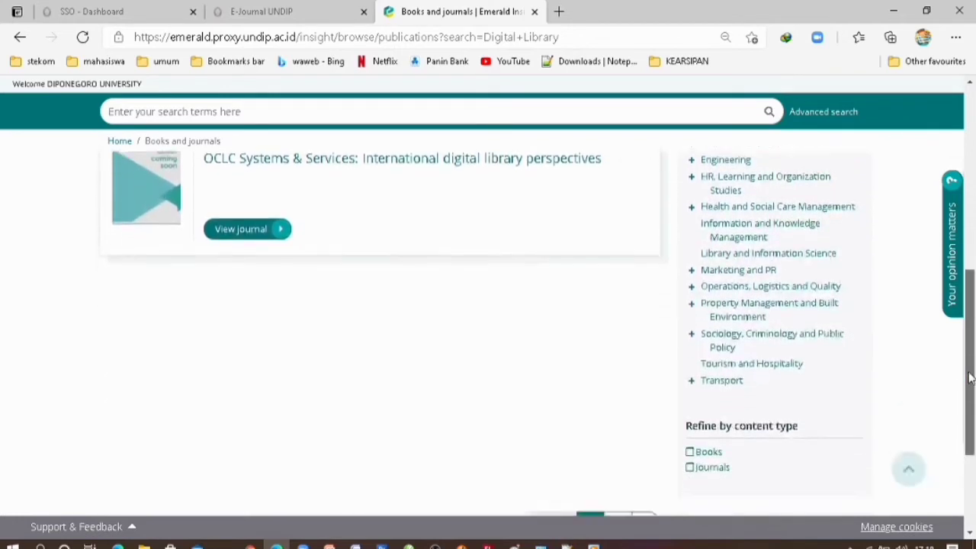
scroll(969, 374, up, 8)
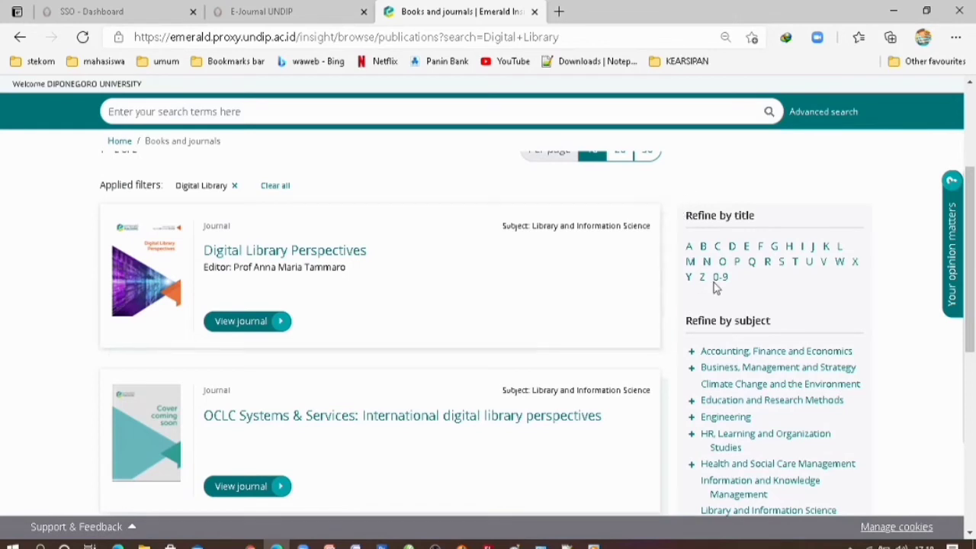
scroll(974, 263, down, 2)
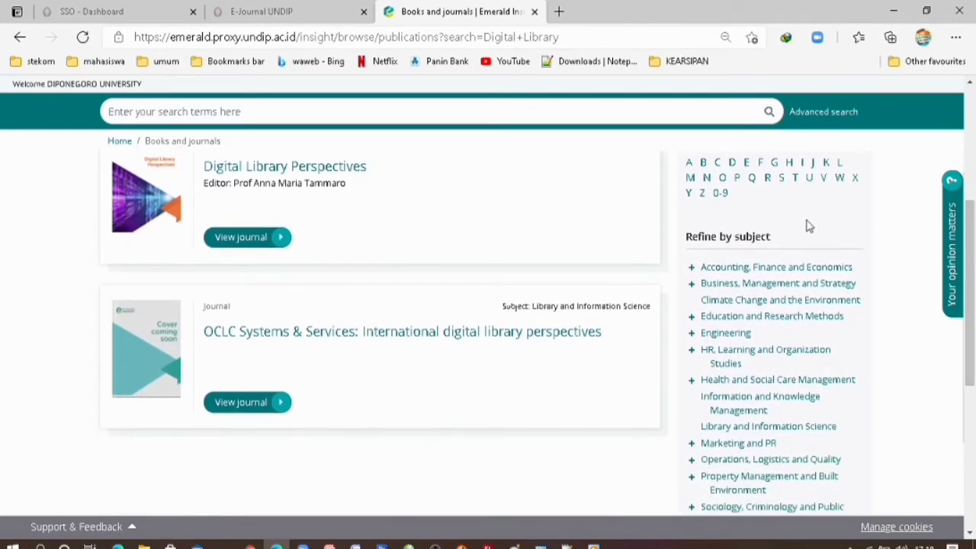
drag(970, 252, 969, 378)
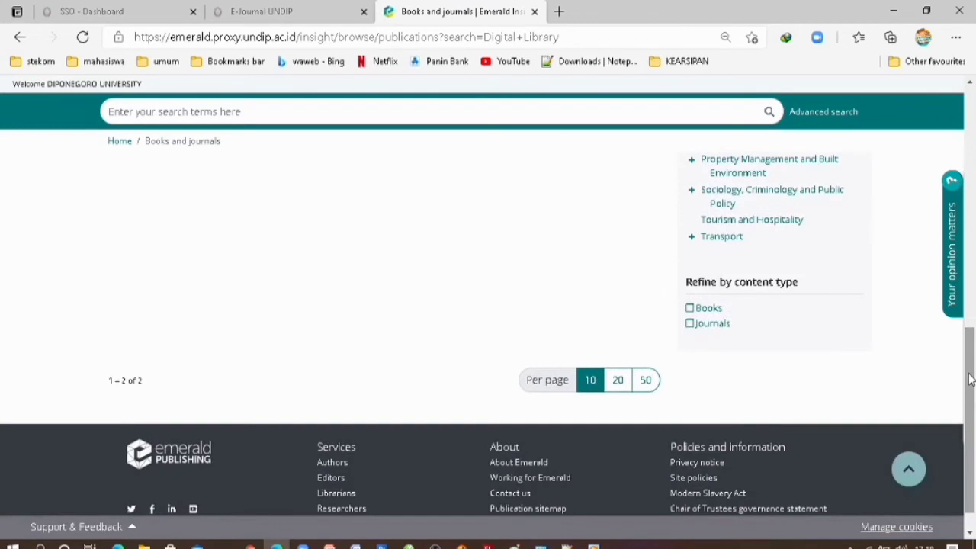
drag(972, 358, 972, 142)
scroll(785, 218, down, 3)
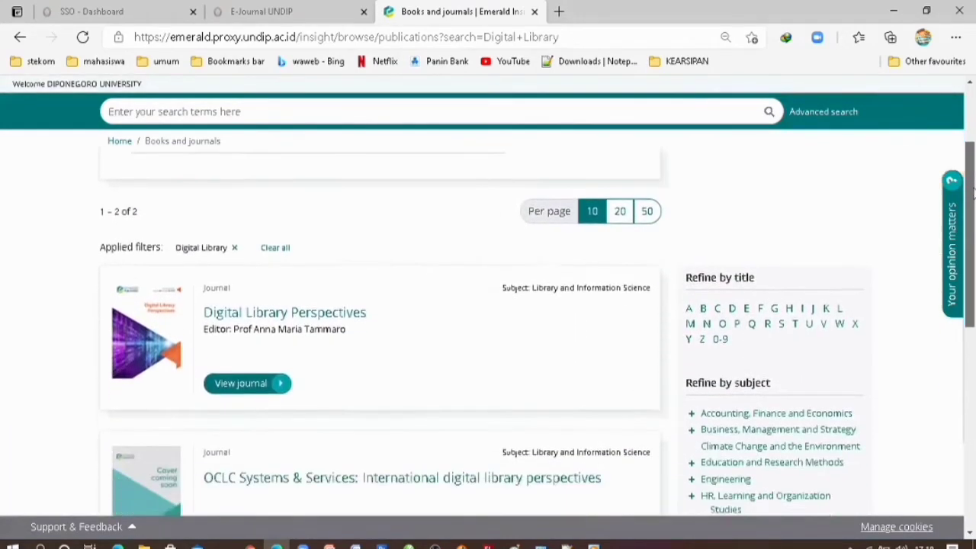
drag(973, 274, 972, 196)
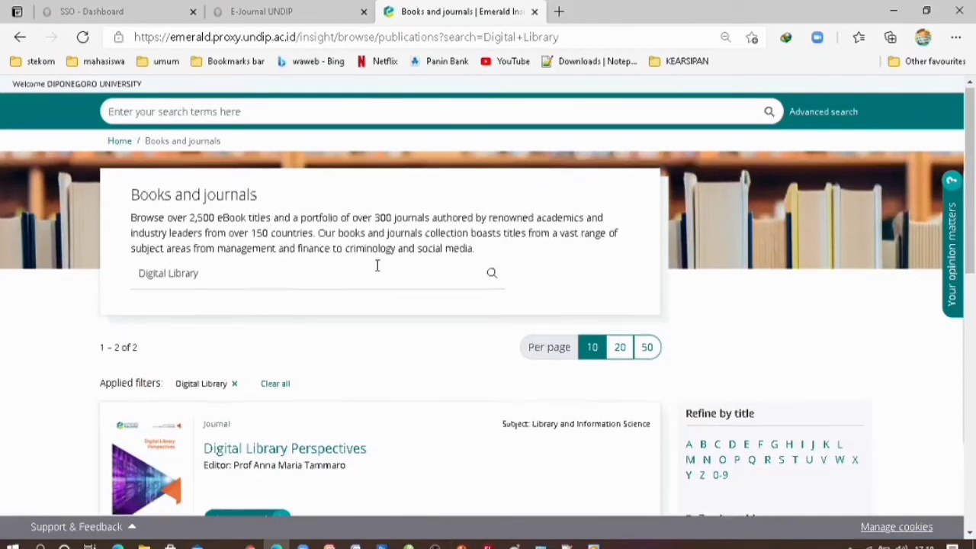
scroll(376, 264, up, 1)
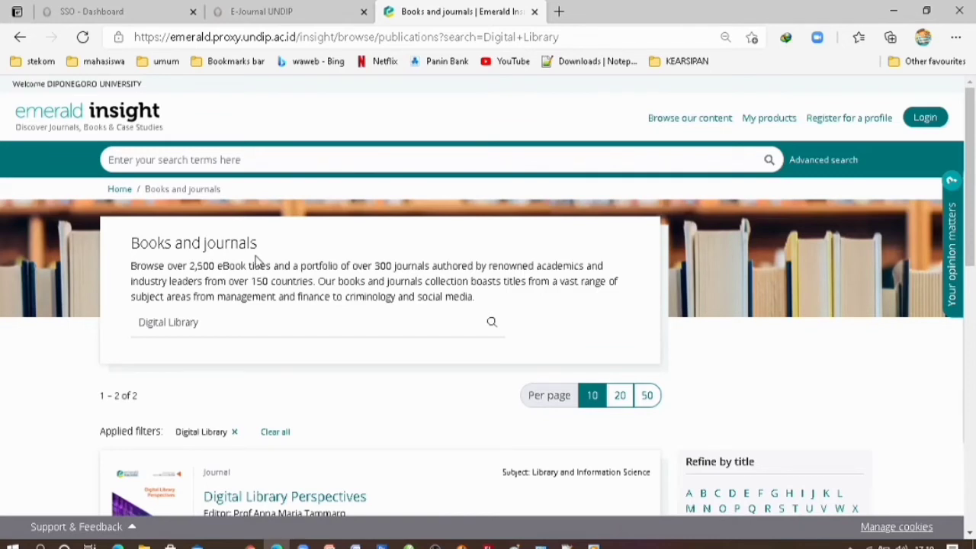
Return to the Emerald Insight home page and search all content for "Development" "Digital Library", with each term in quotation marks
click(121, 191)
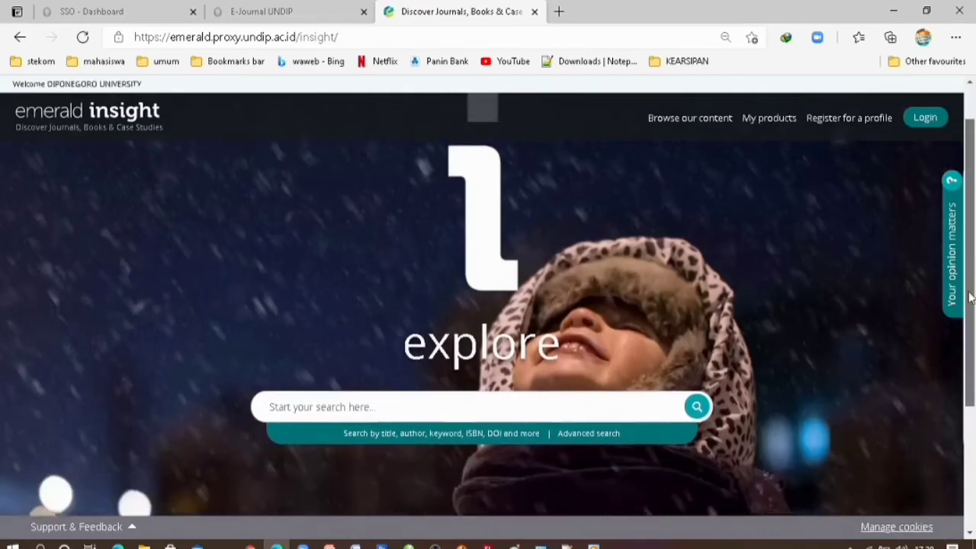
drag(969, 297, 969, 304)
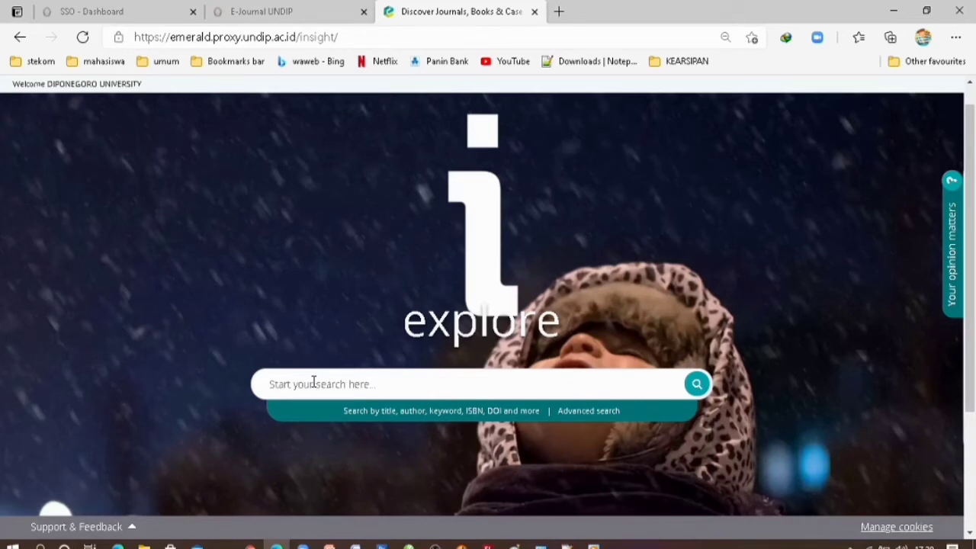
click(313, 383)
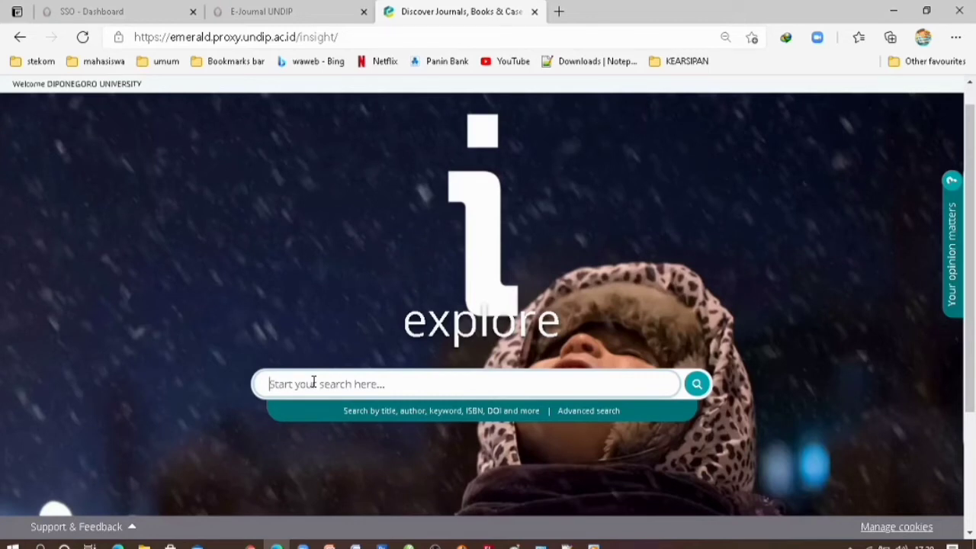
text("Development)
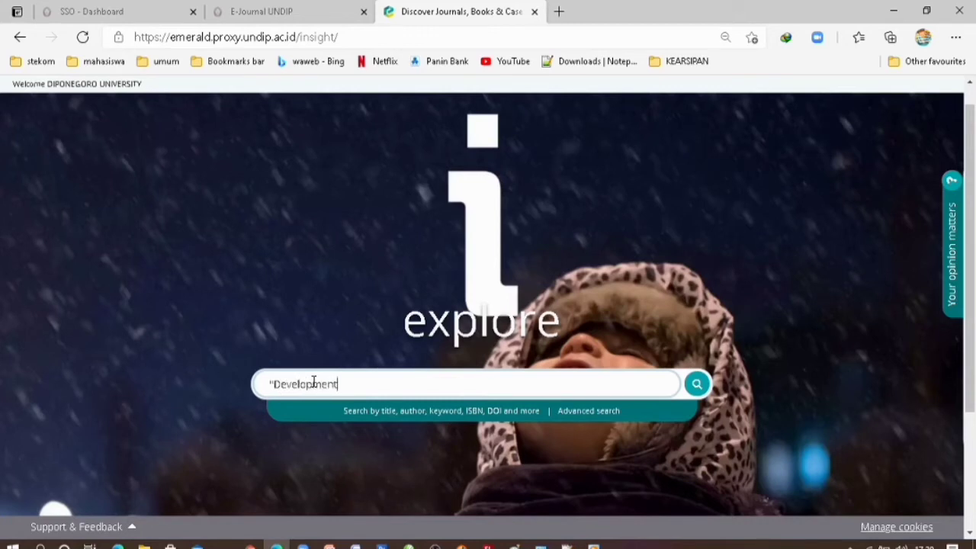
text(" "Di)
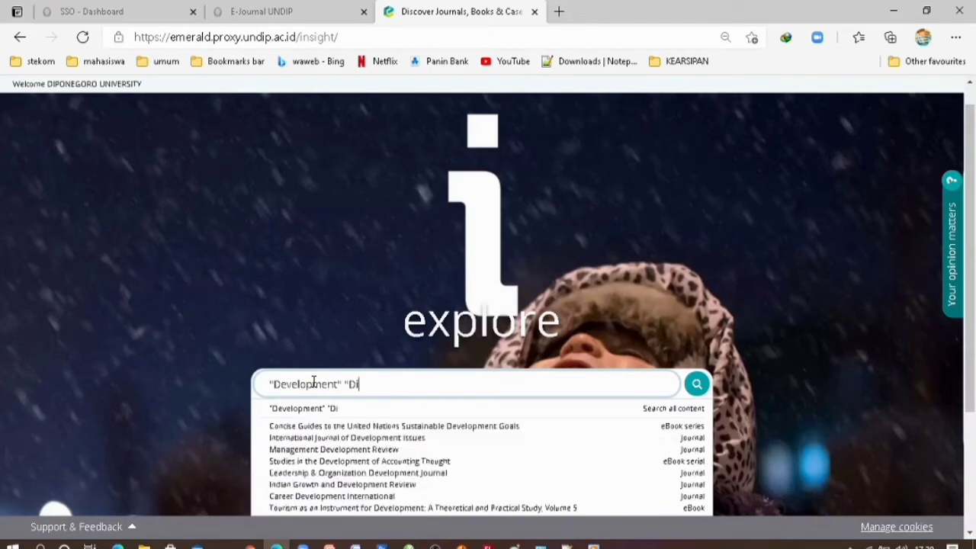
text(gital Library")
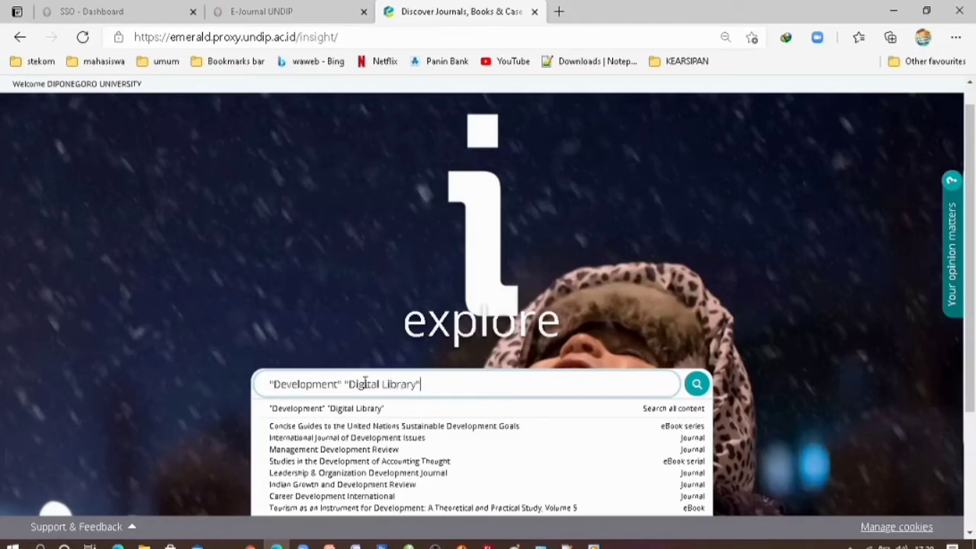
click(429, 377)
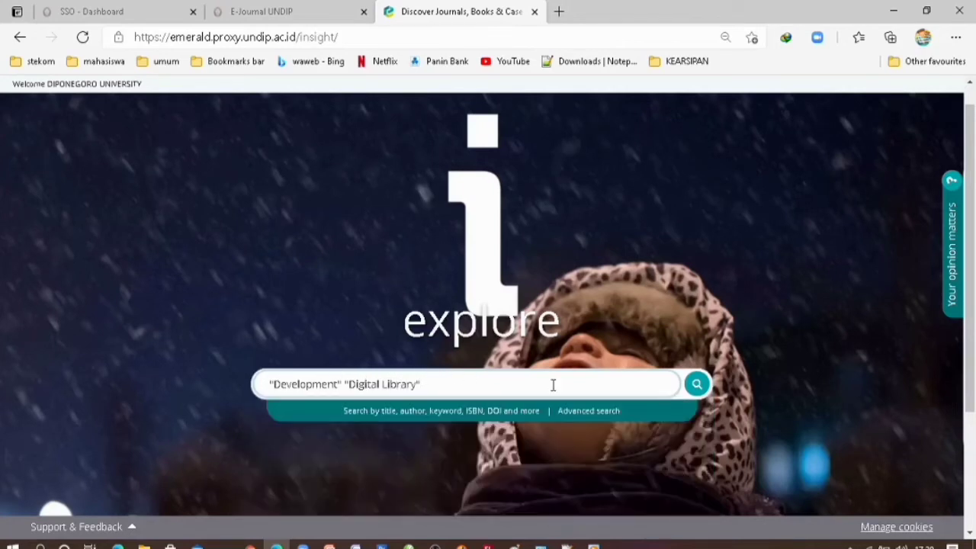
click(697, 385)
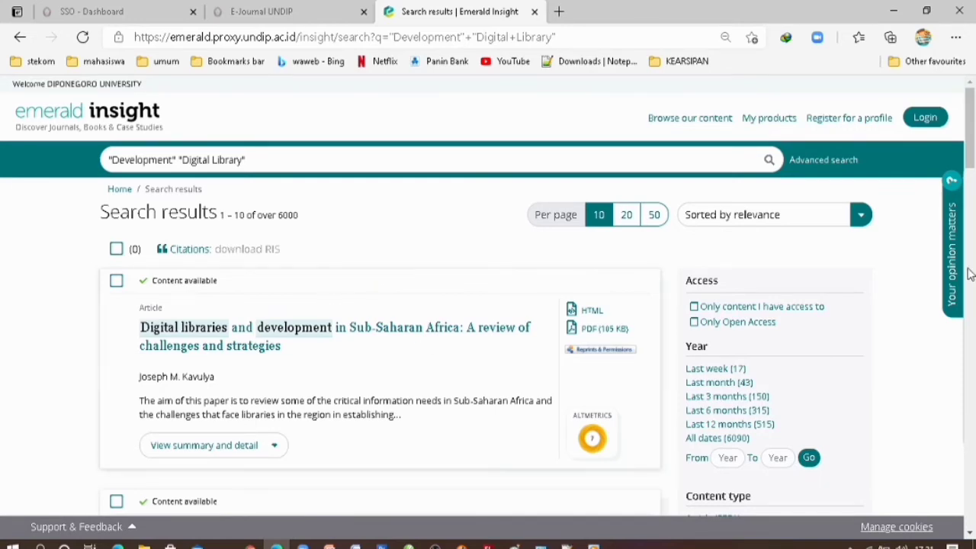
Look through the articles in the search results, checking their titles, summaries and available formats
scroll(457, 366, down, 4)
scroll(453, 367, down, 7)
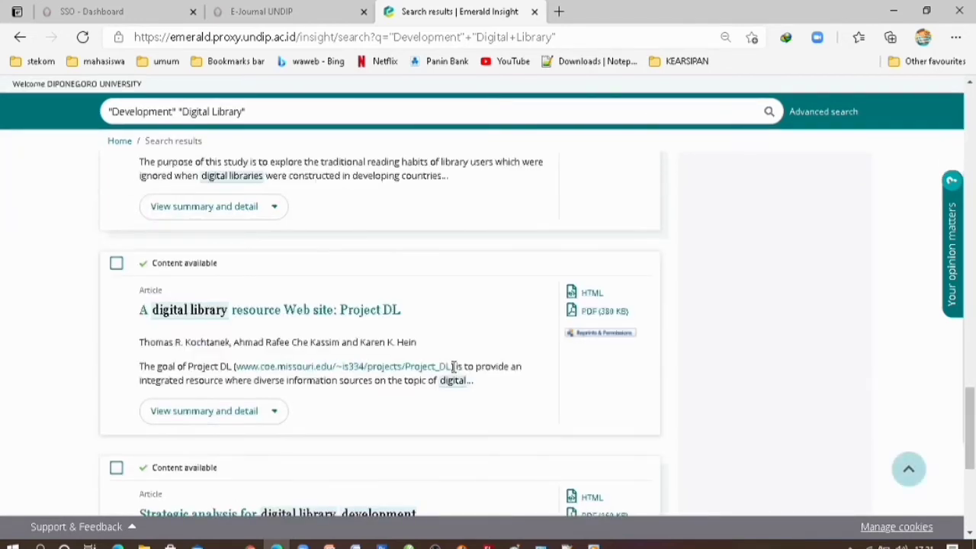
scroll(453, 367, up, 14)
scroll(453, 368, up, 8)
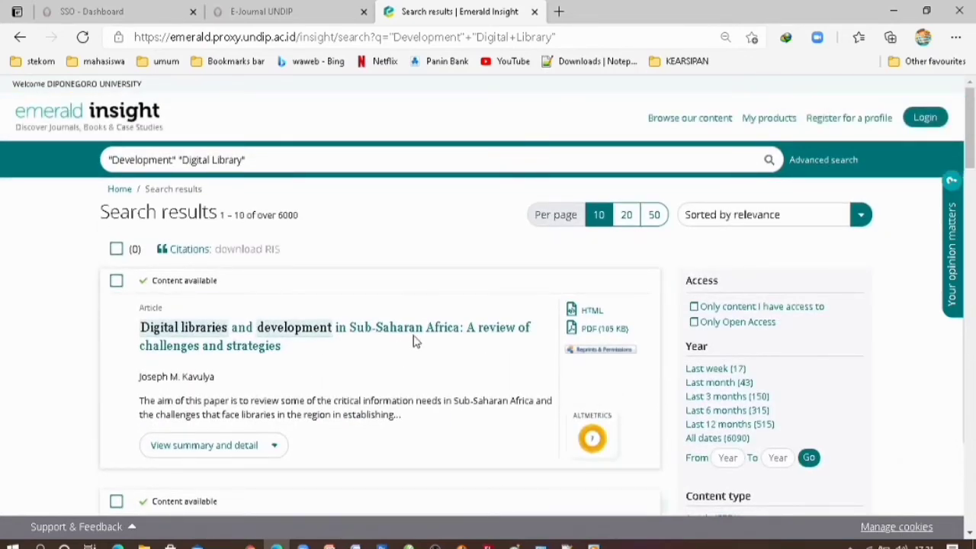
scroll(414, 340, down, 5)
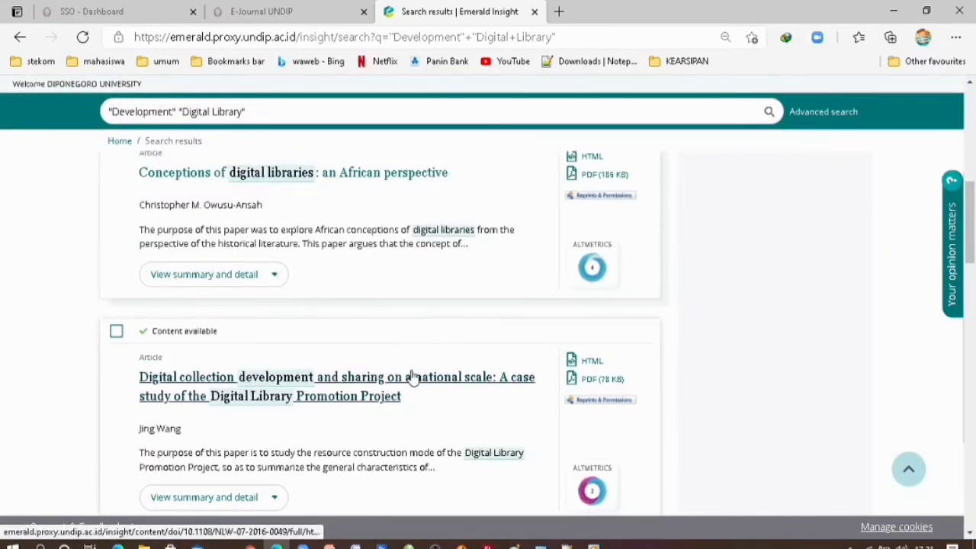
scroll(365, 353, down, 15)
scroll(435, 373, up, 15)
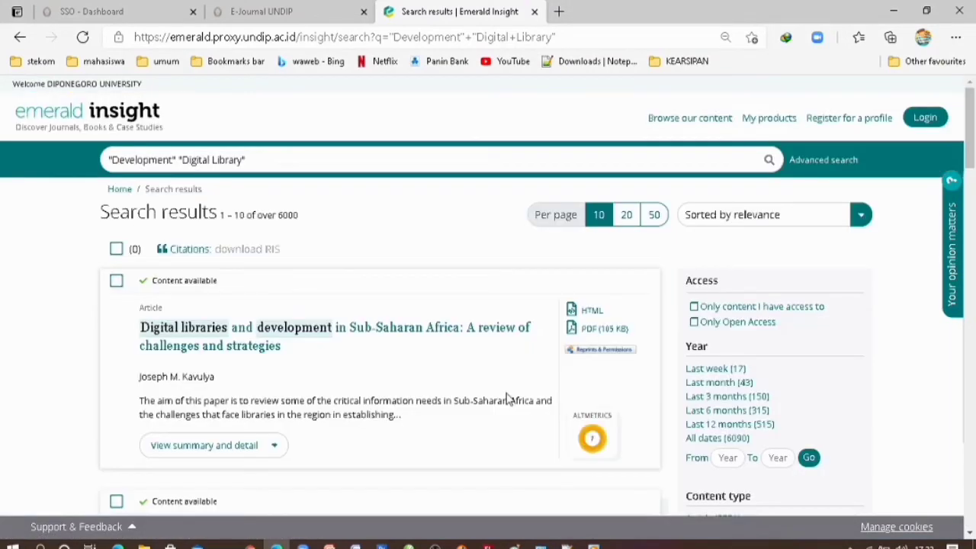
scroll(506, 397, down, 10)
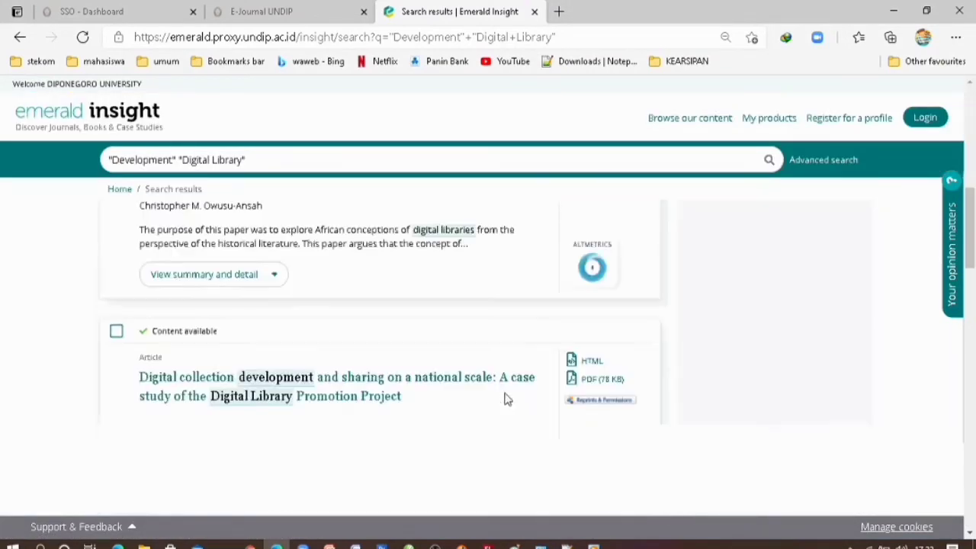
scroll(506, 398, down, 5)
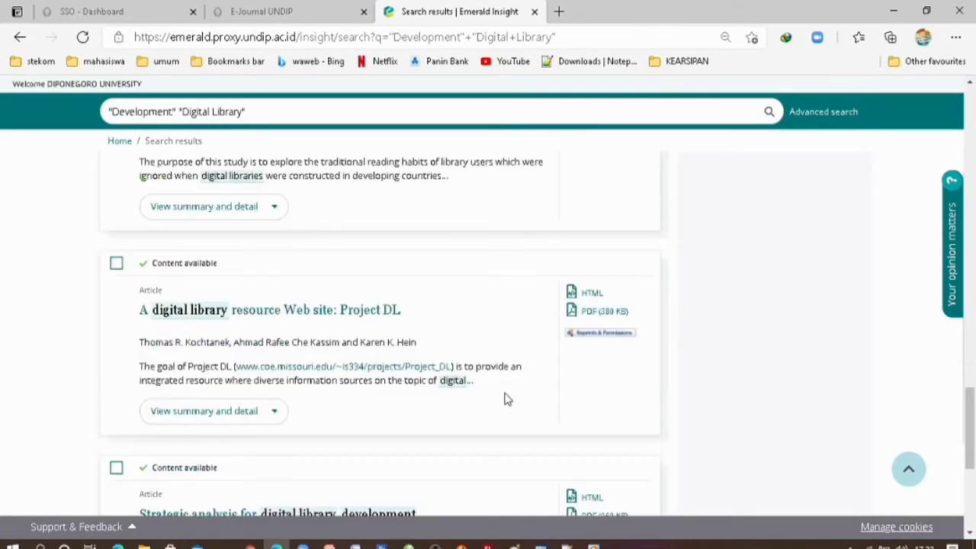
scroll(506, 398, up, 5)
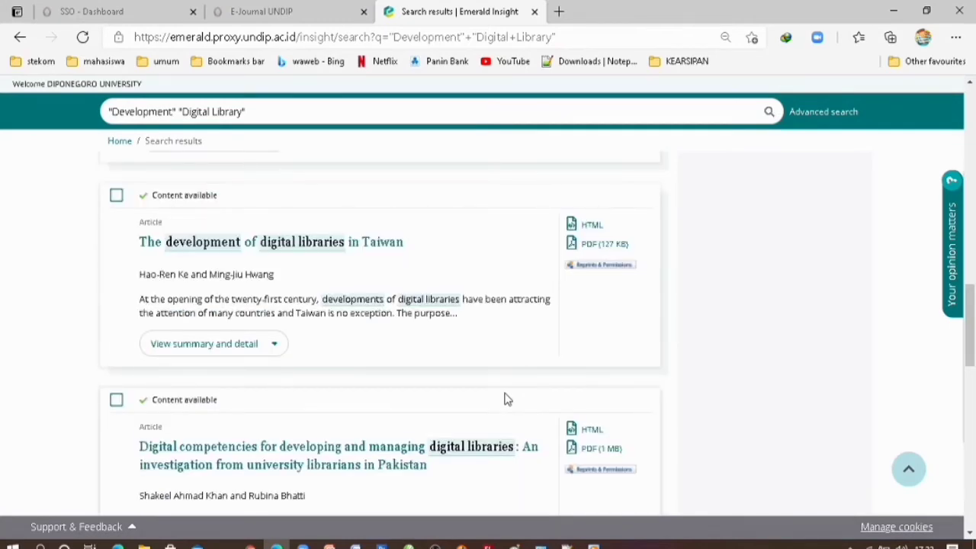
Search all content from the Emerald Insight home page for "development" "digital library", with each term in quotation marks
scroll(506, 399, up, 5)
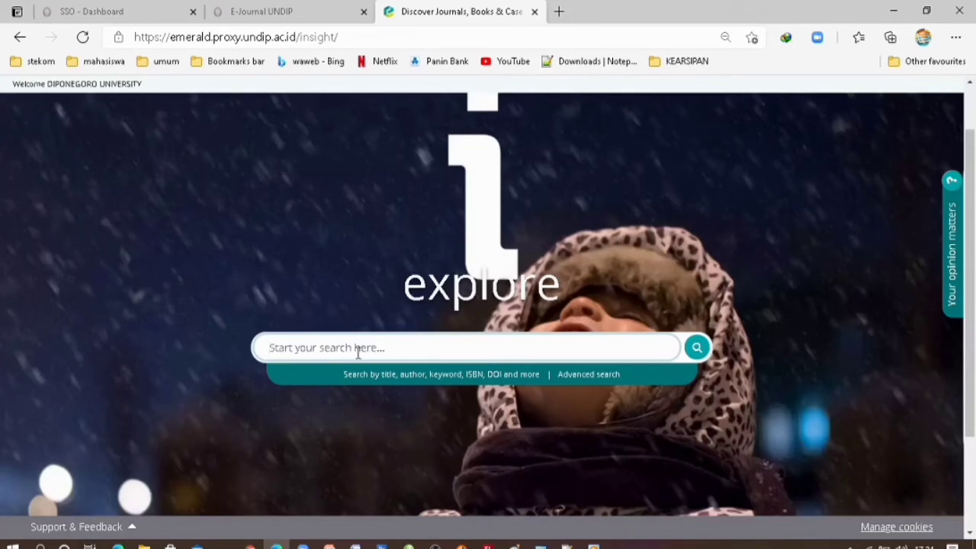
text("devel)
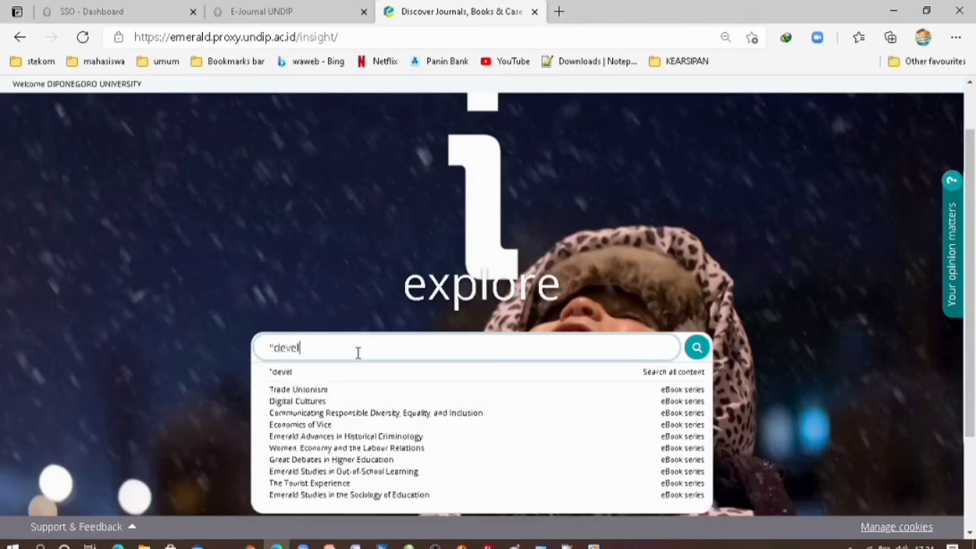
text(opment)
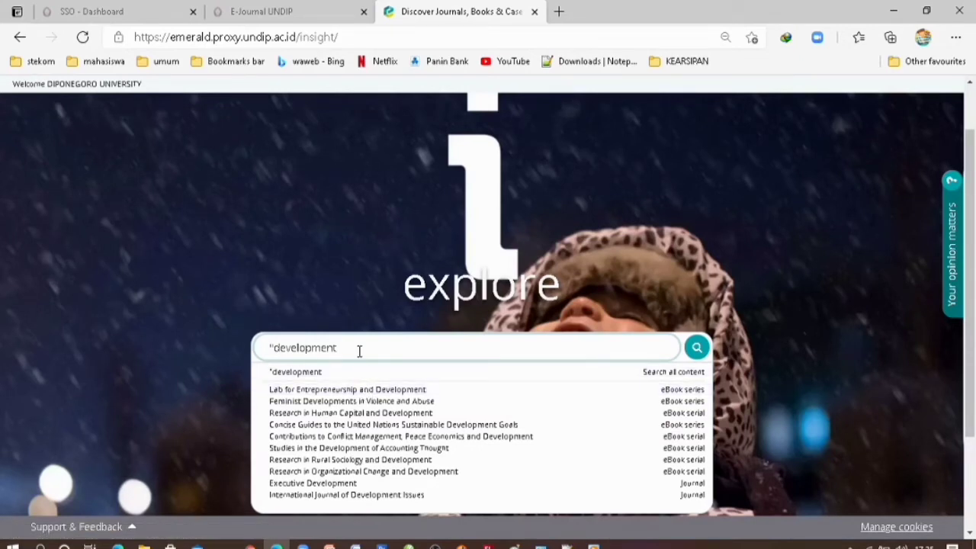
text(" "digital)
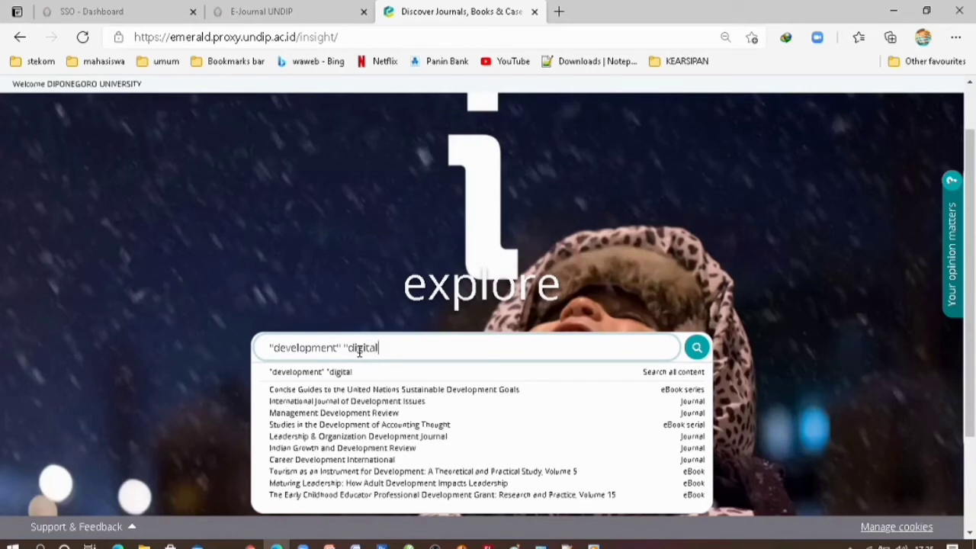
text( library)
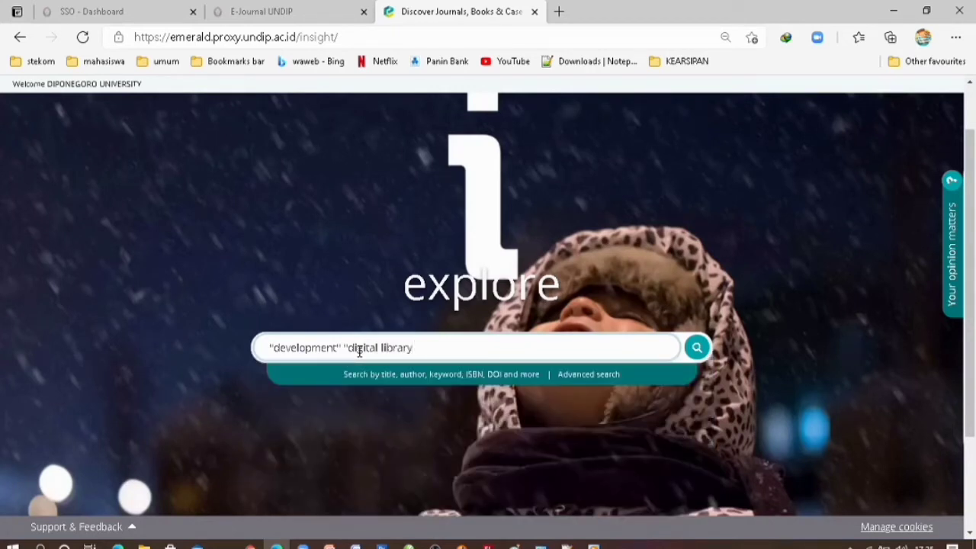
text(")
click(696, 349)
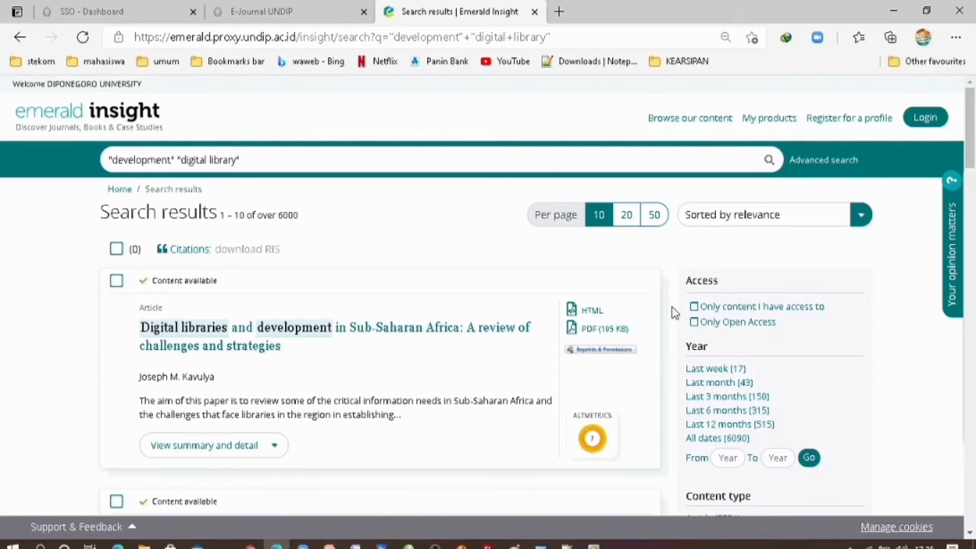
Look through the first page of search results and the options for refining by access, year and content type
scroll(587, 305, down, 5)
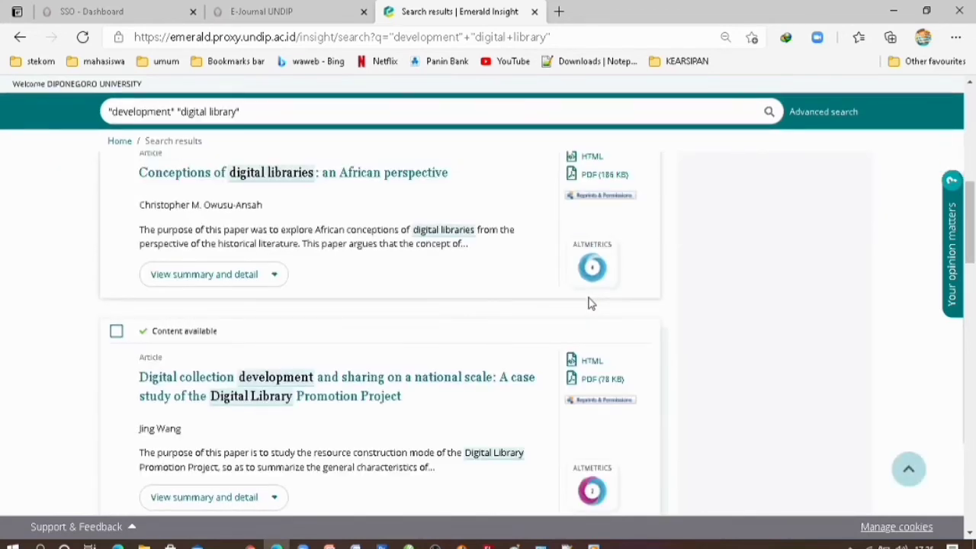
scroll(587, 303, down, 10)
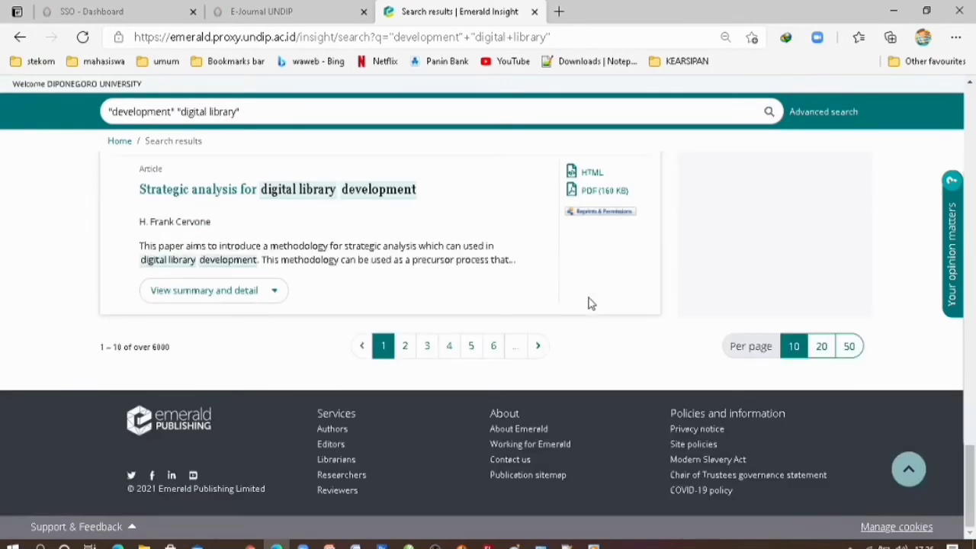
scroll(587, 303, up, 15)
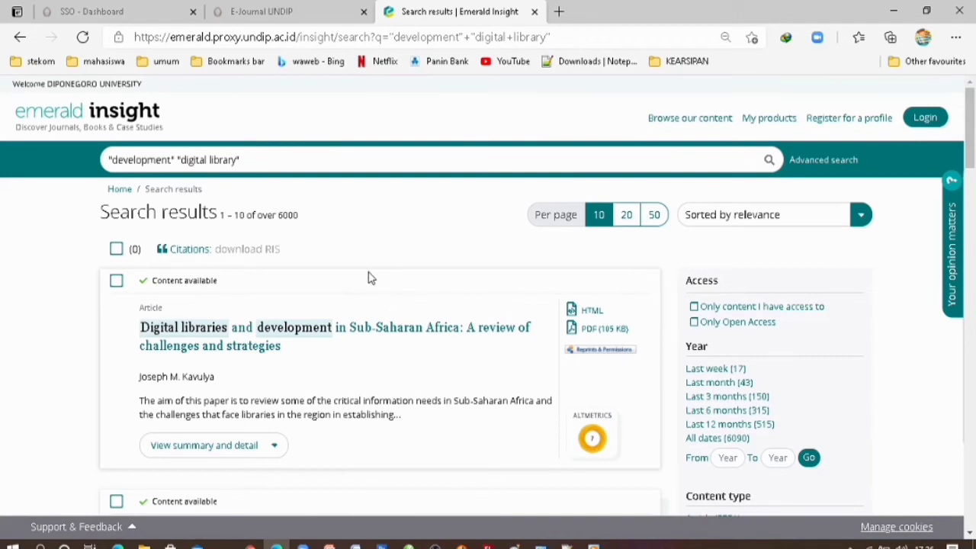
drag(970, 134, 972, 152)
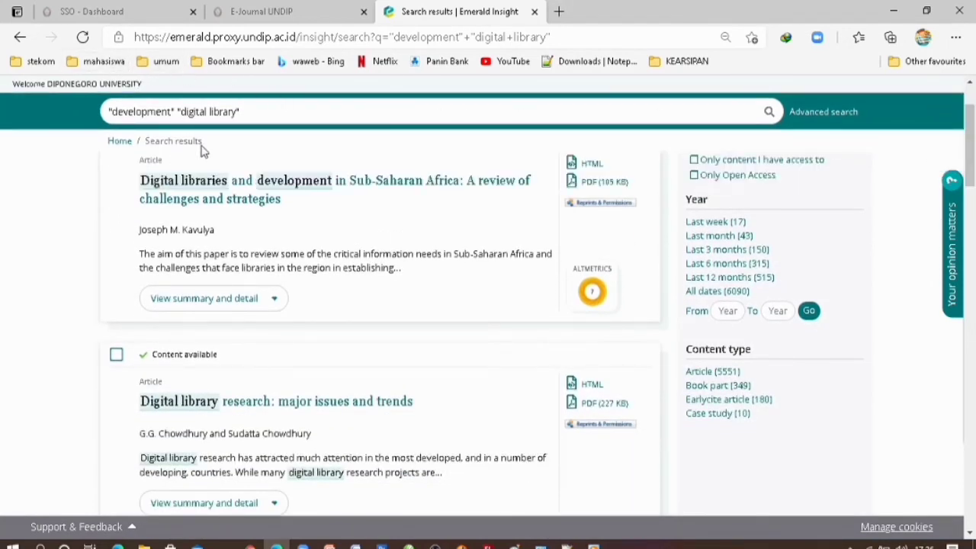
mouse_move(971, 156)
mouse_down()
mouse_move(973, 254)
mouse_move(972, 154)
mouse_up()
scroll(730, 372, up, 1)
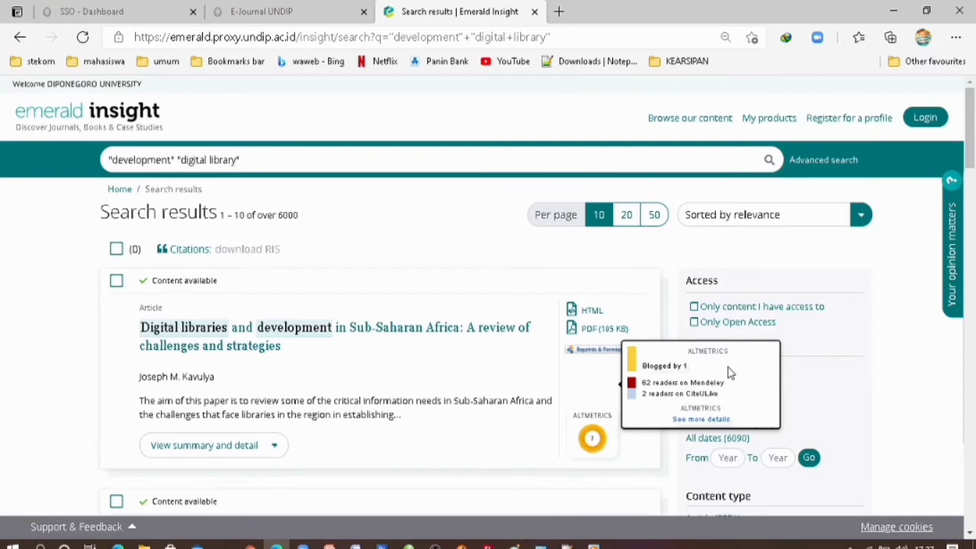
Set the publication year range for the search results from 2010 to 2021
scroll(973, 161, down, 2)
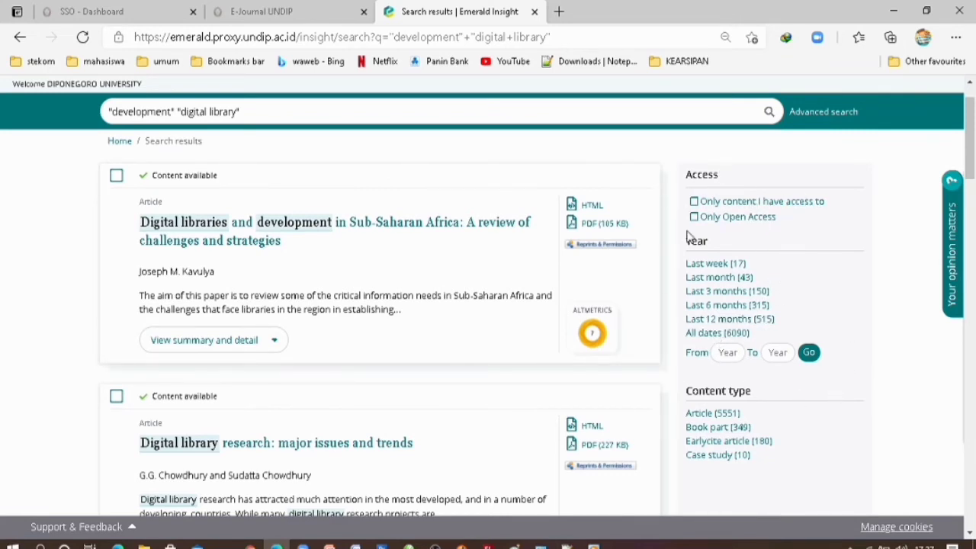
click(728, 354)
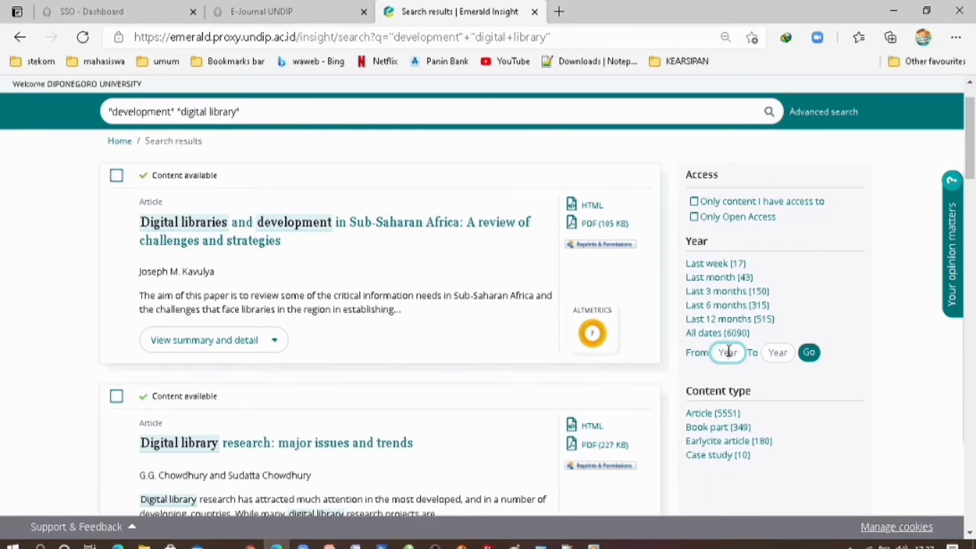
text(2010)
click(779, 355)
text(2)
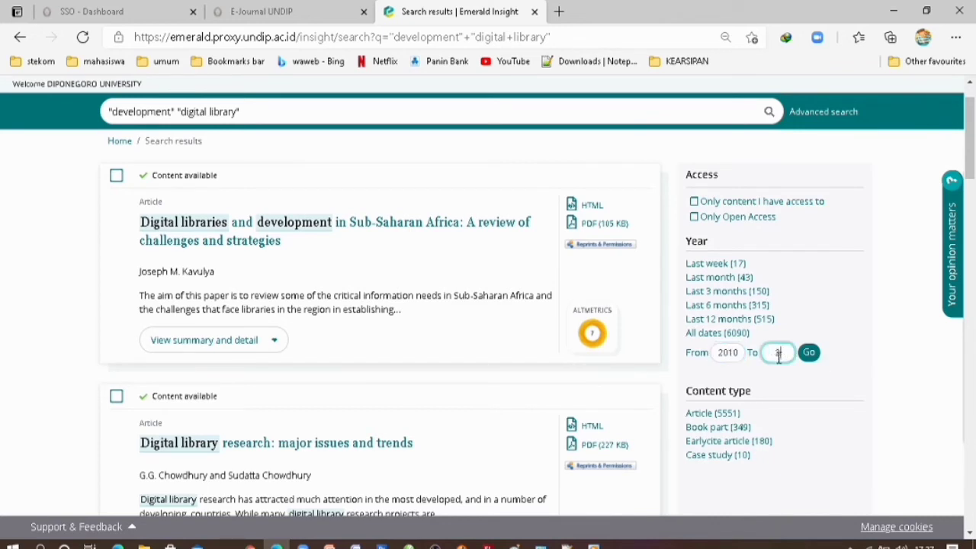
text(021)
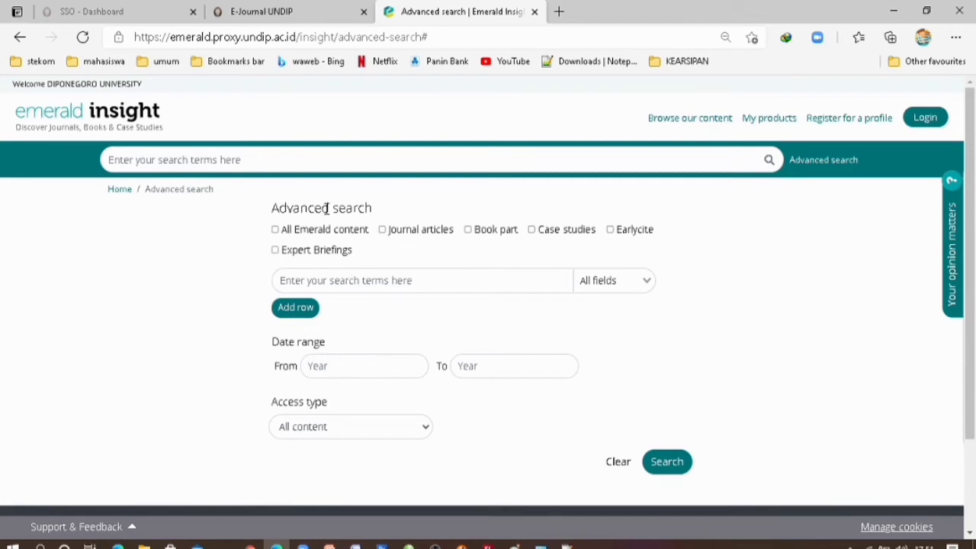
Limit the advanced search to journal articles, book parts and case studies
click(275, 230)
click(382, 230)
click(382, 231)
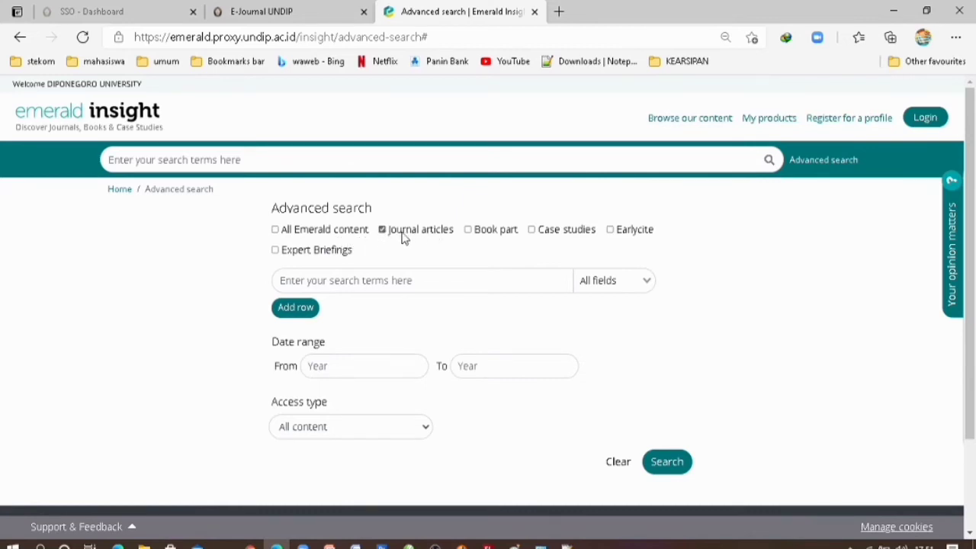
click(468, 232)
click(531, 232)
Enter "Development of Digital Library" as the first advanced search term, matched against all fields
click(351, 283)
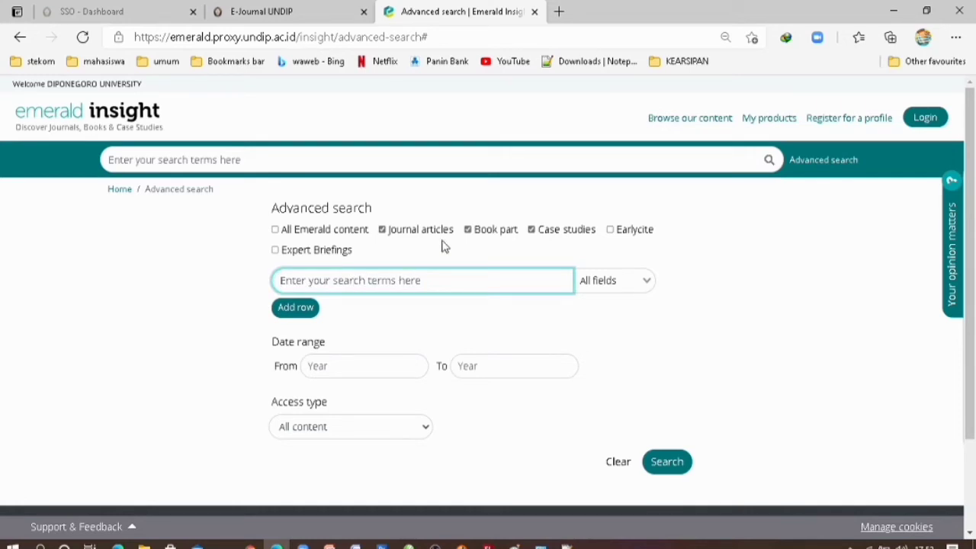
text(Develop)
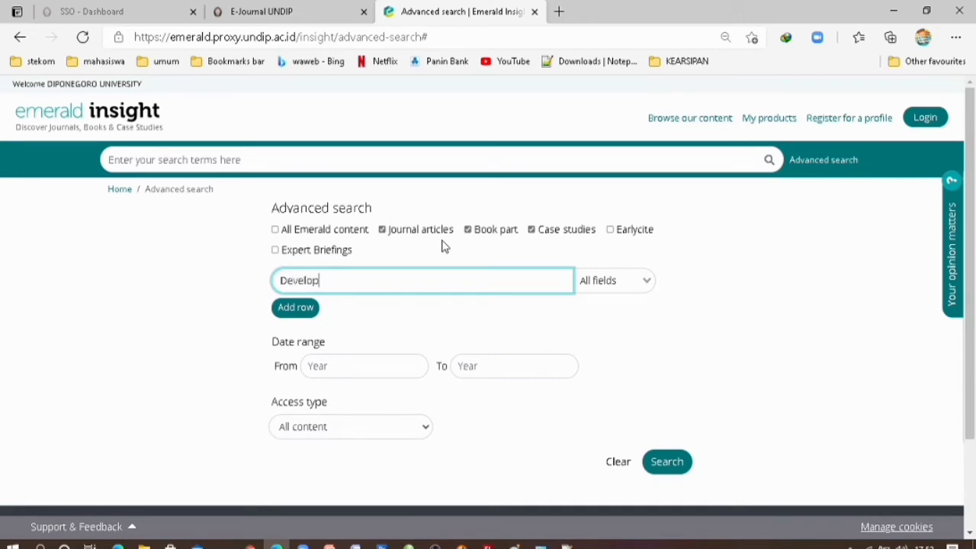
text(ment of Digital L)
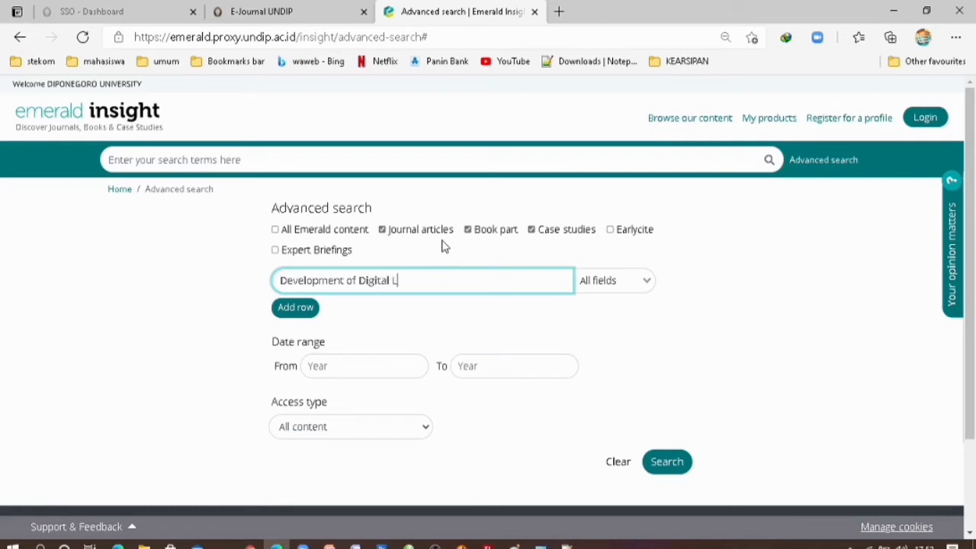
text(ibrary)
click(647, 282)
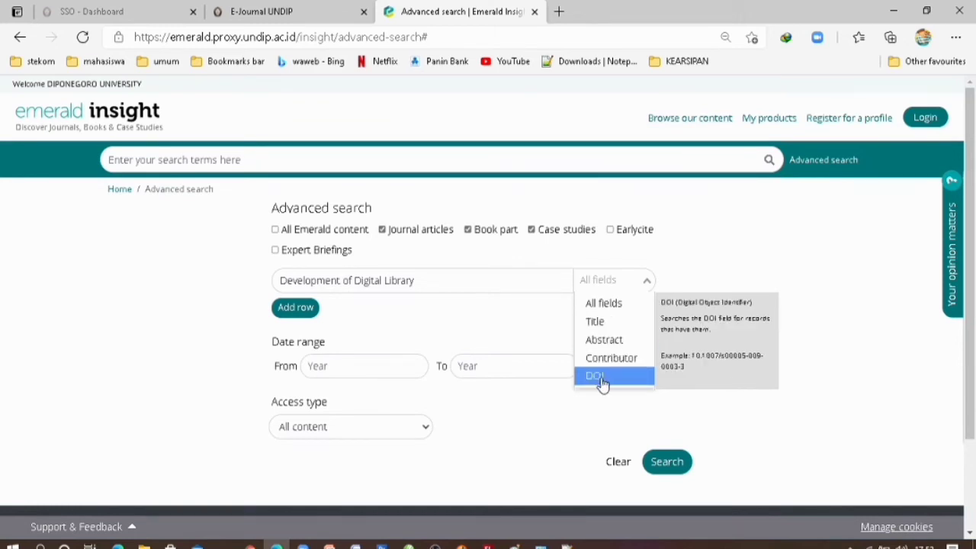
click(619, 308)
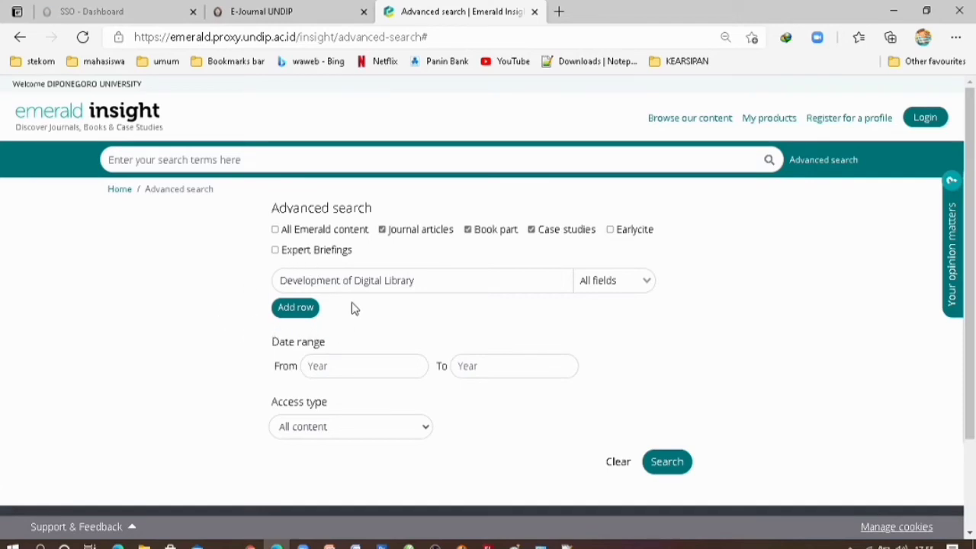
Add a second search row combined with the first using the AND operator
click(295, 314)
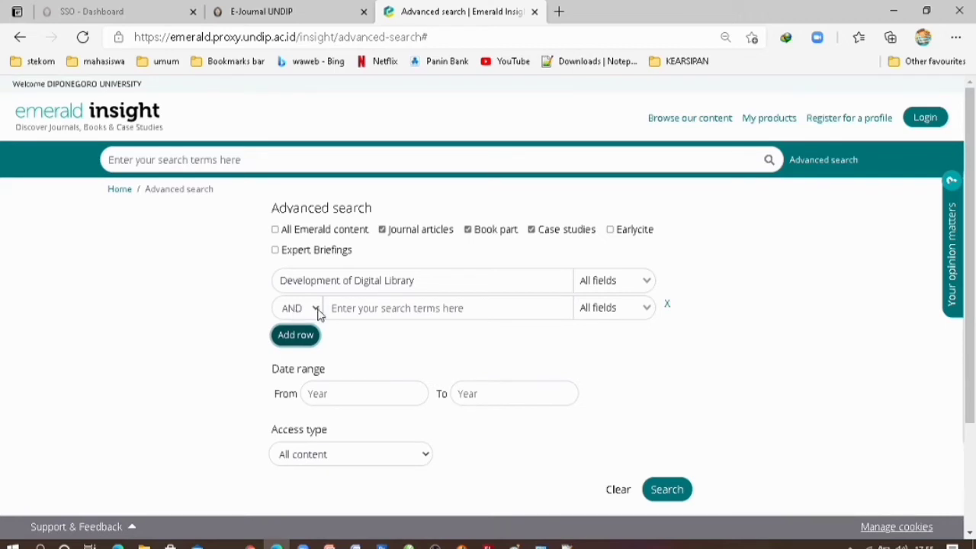
click(319, 314)
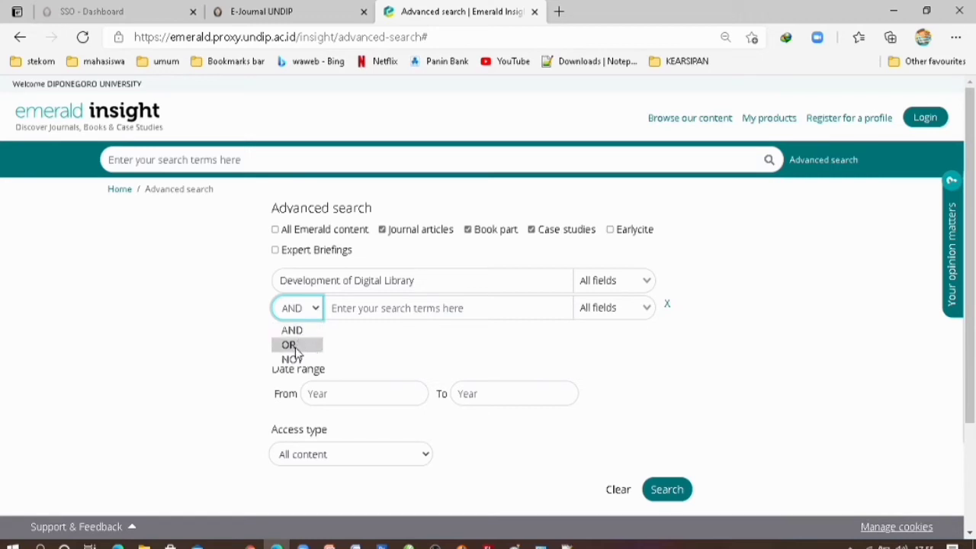
click(366, 343)
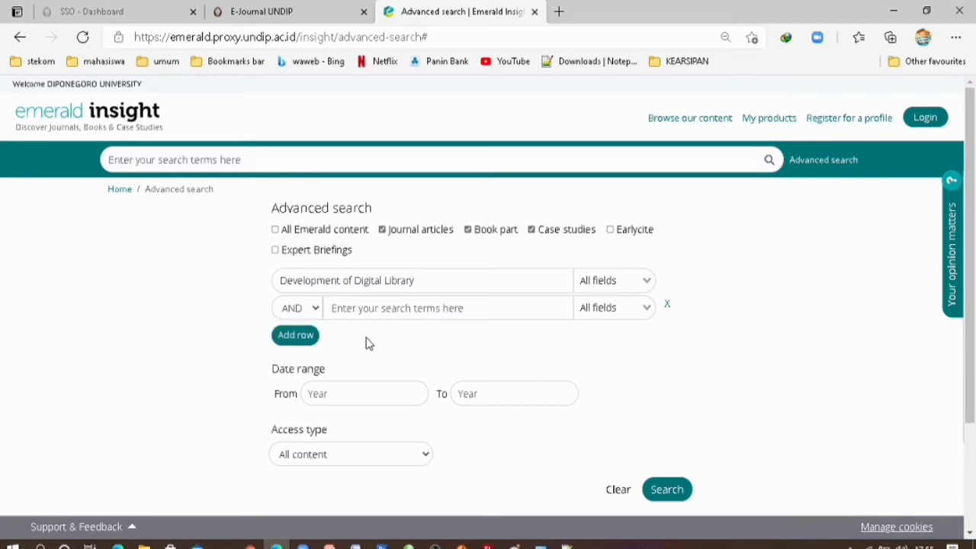
click(320, 317)
click(310, 330)
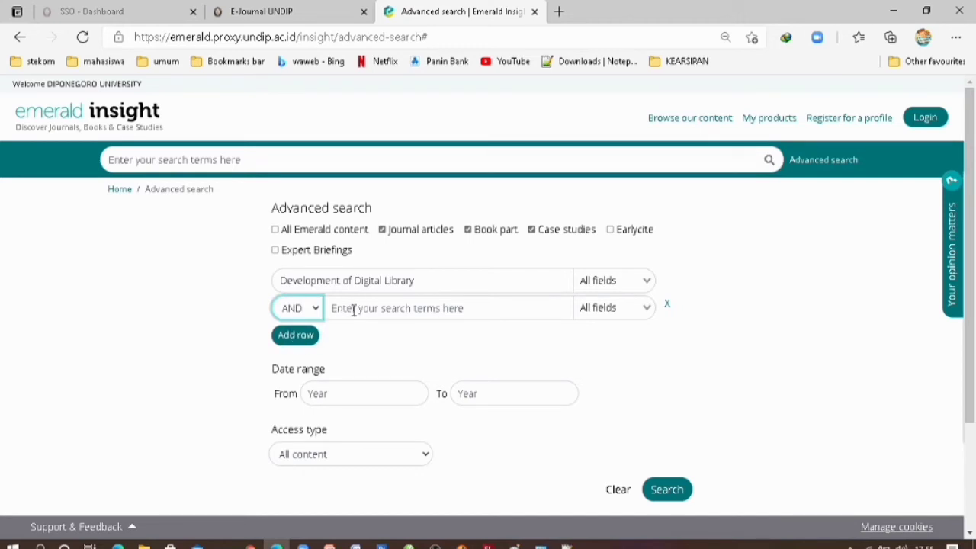
Delete the saved suggestion "digital library" and enter "Library development" as the second search term, matched against all fields
click(354, 310)
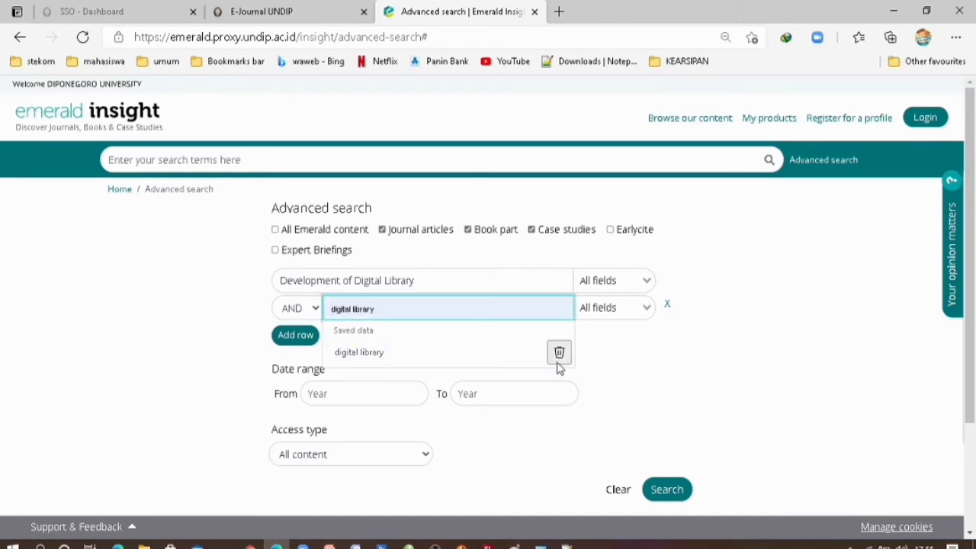
click(557, 356)
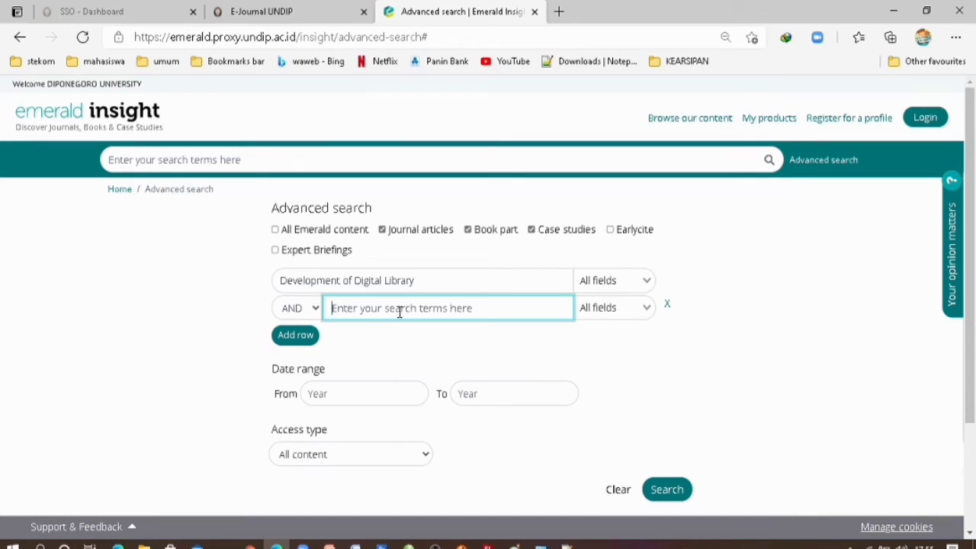
text(Librray)
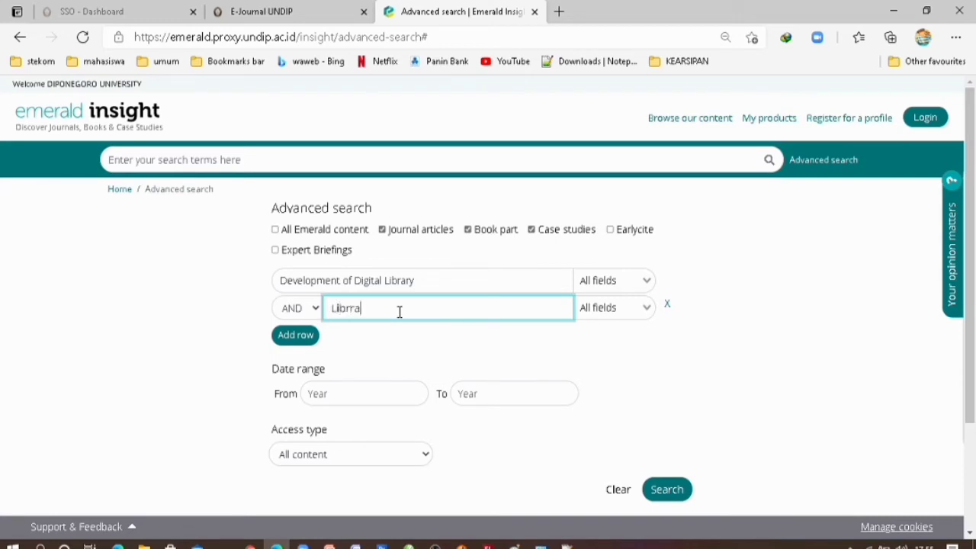
key(BackSpace)
key(BackSpace)
key(BackSpace)
key(BackSpace)
text(rary development)
click(647, 312)
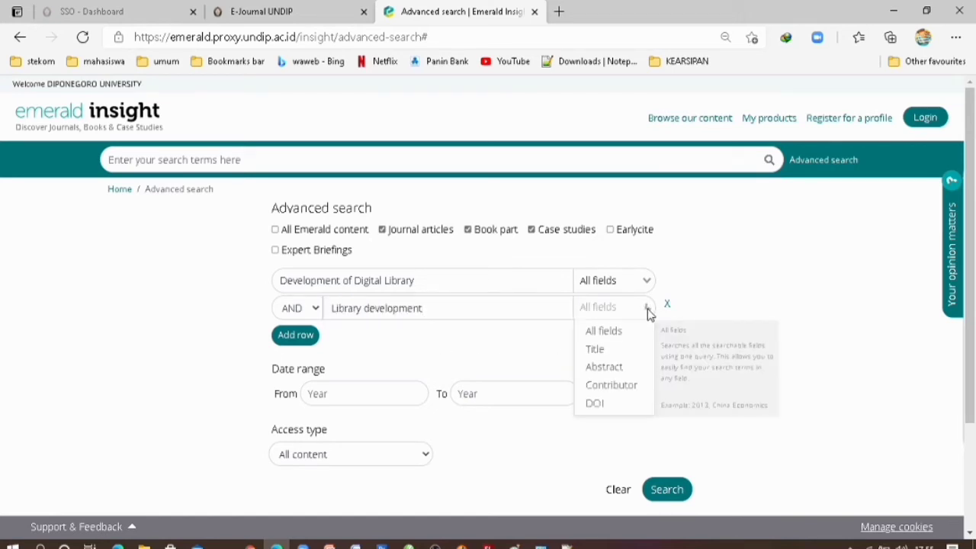
click(602, 335)
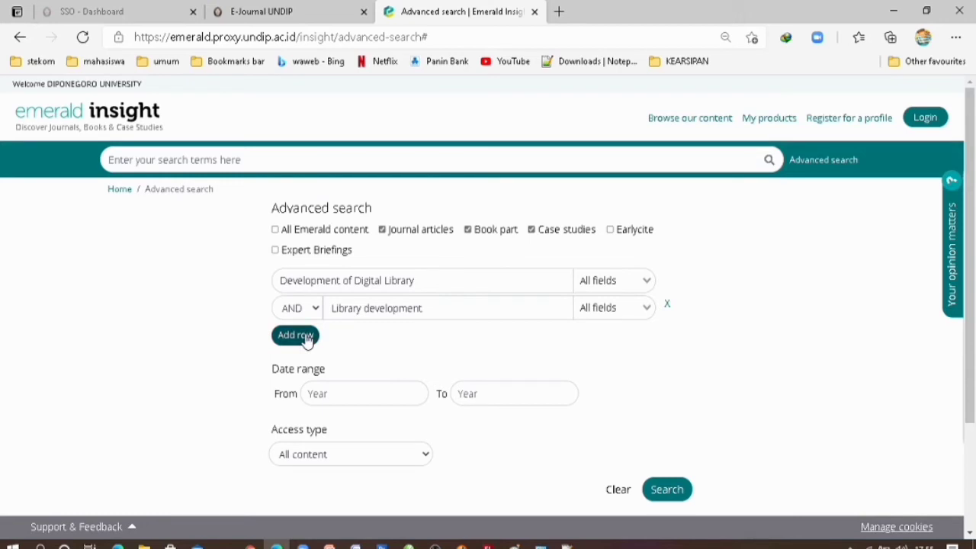
Add a third search row and set its operator to OR
click(306, 340)
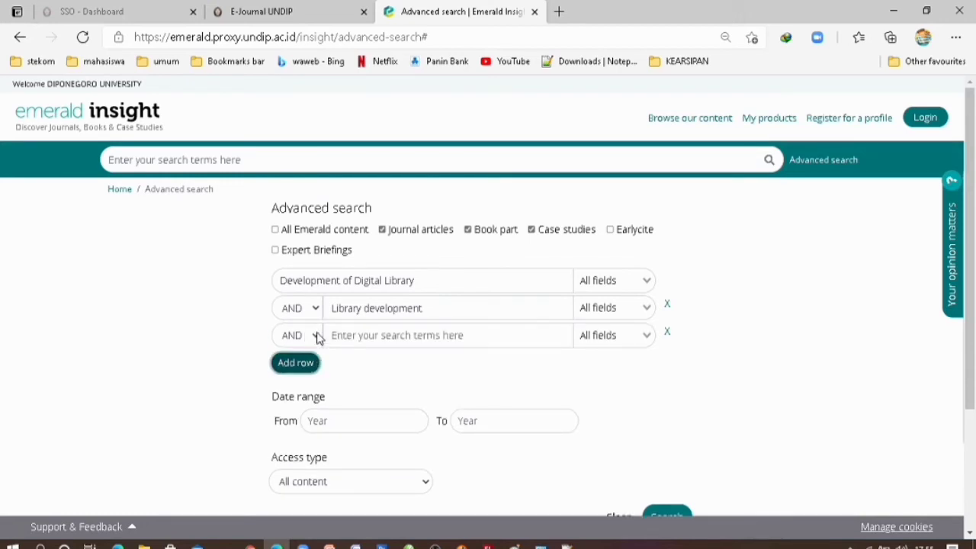
click(317, 339)
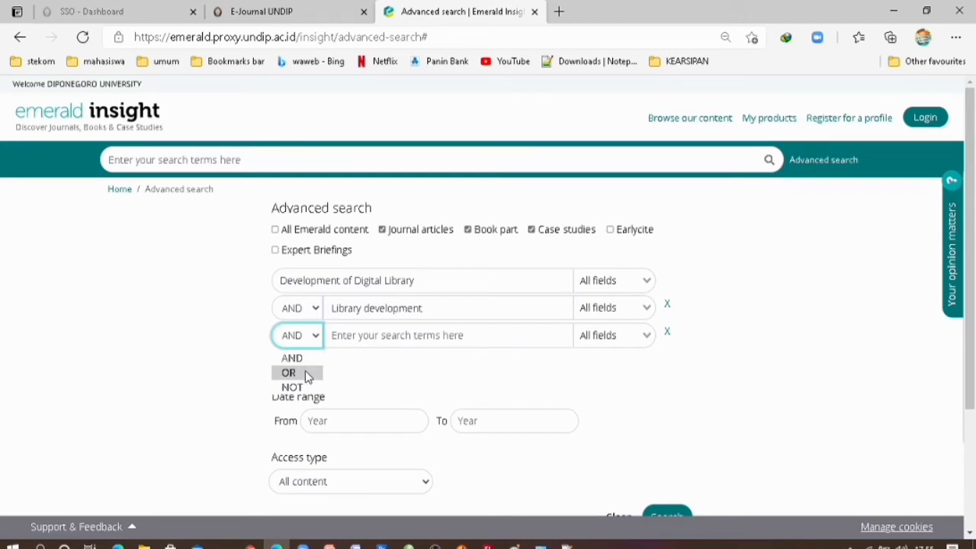
click(305, 372)
Delete all the saved entries suggested for the third row's search term
click(355, 334)
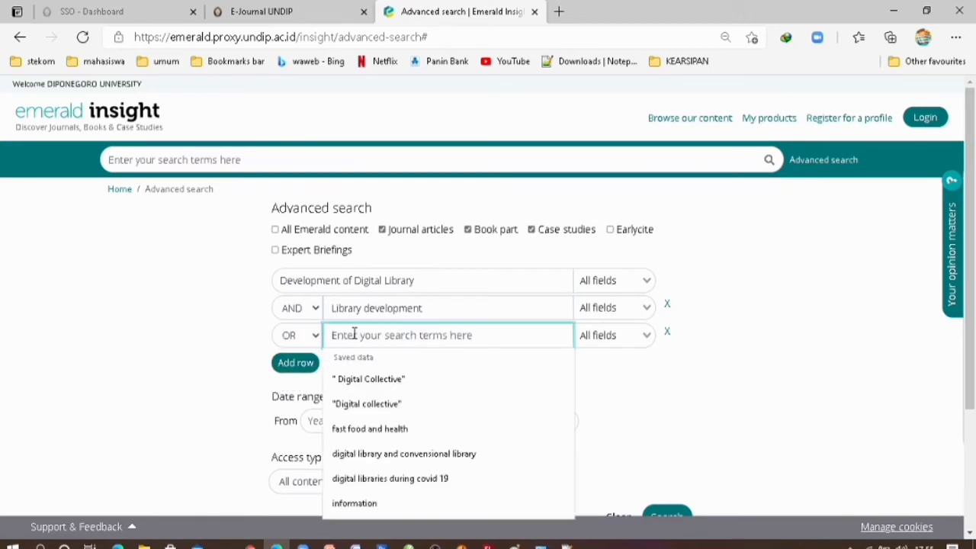
click(557, 380)
click(558, 380)
click(558, 380)
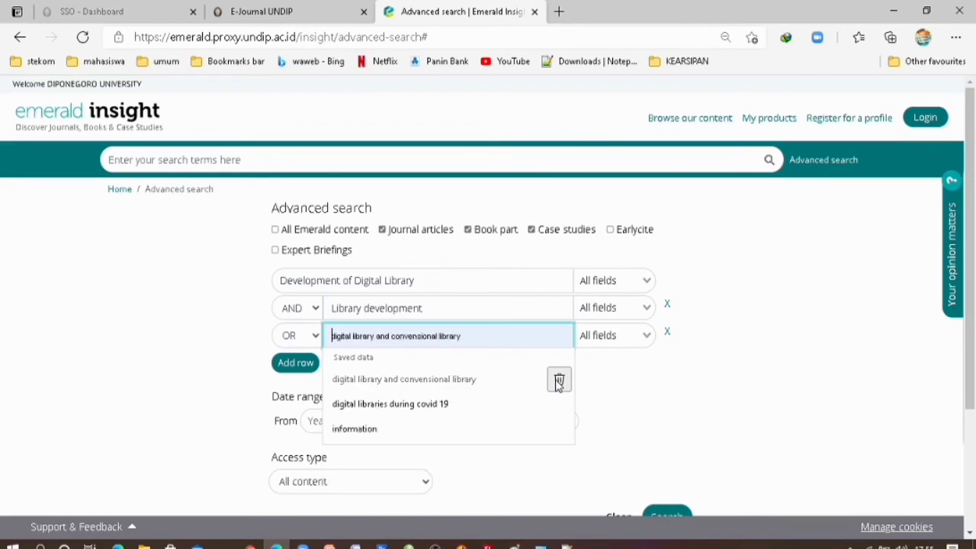
click(558, 380)
click(558, 380)
click(558, 379)
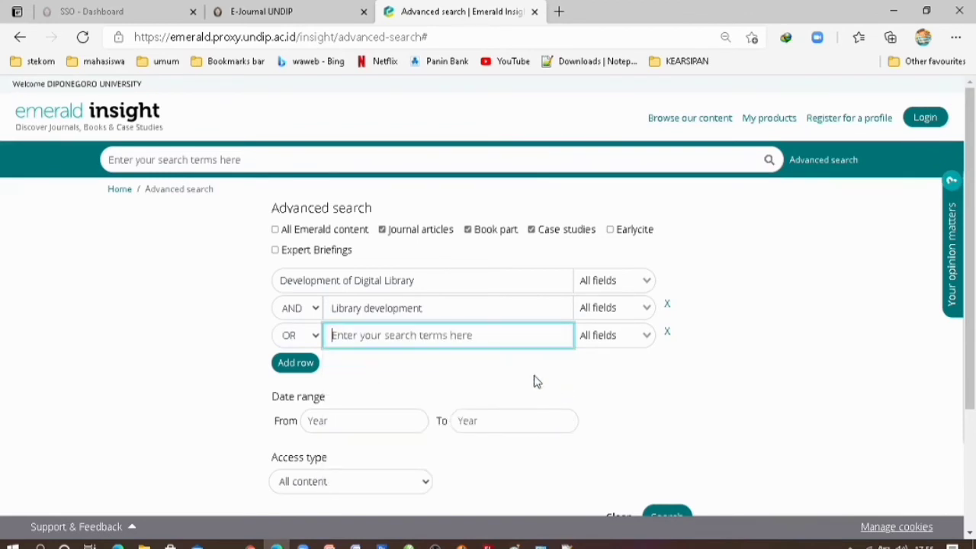
Enter "Digital Collective" as the third search term and match it against the Abstract field
click(402, 337)
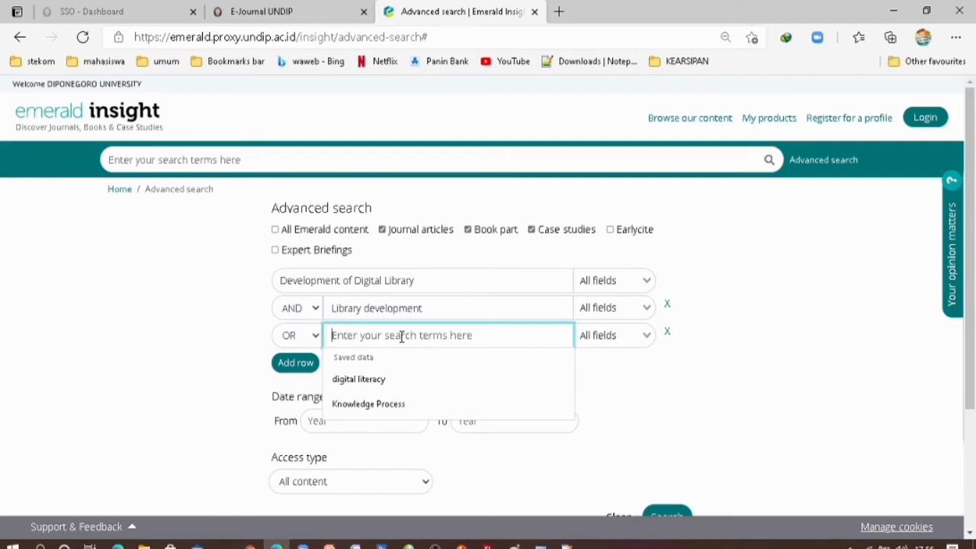
text(Digi)
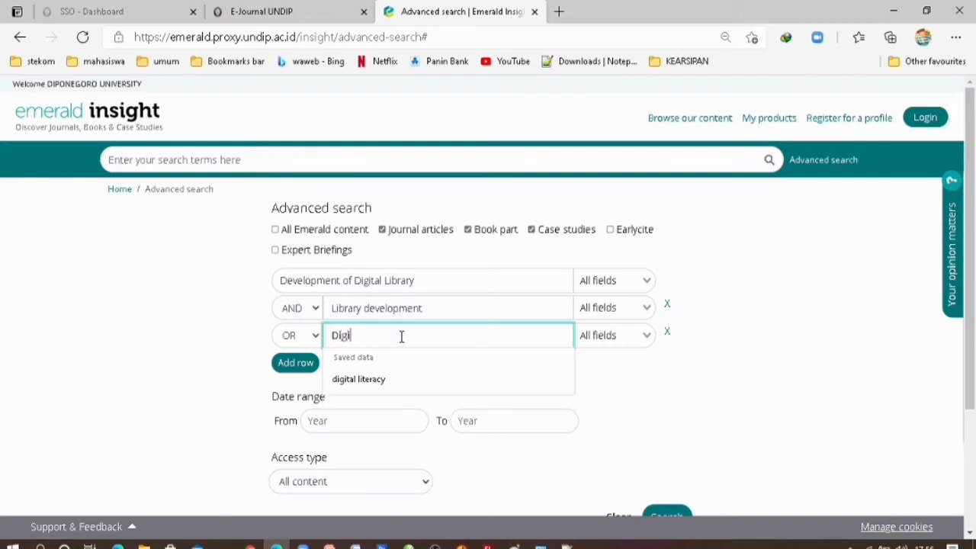
text(tal Coll)
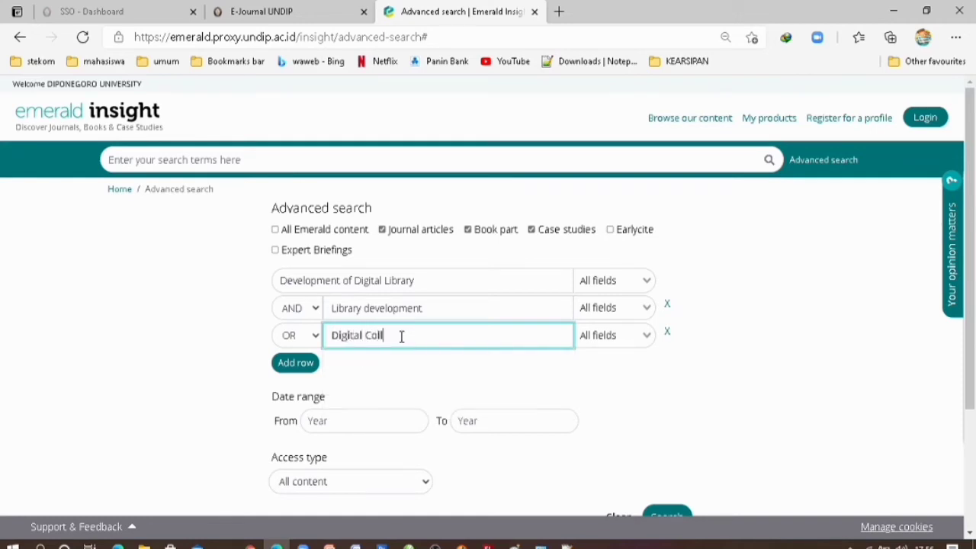
text(ectio)
click(647, 340)
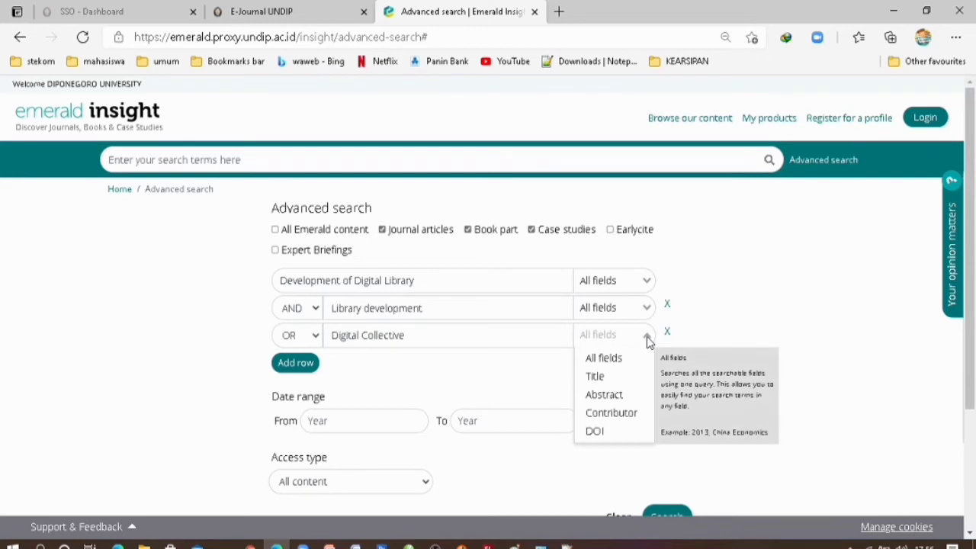
click(617, 397)
Set the date range of the search from 2010 to 2021
click(358, 420)
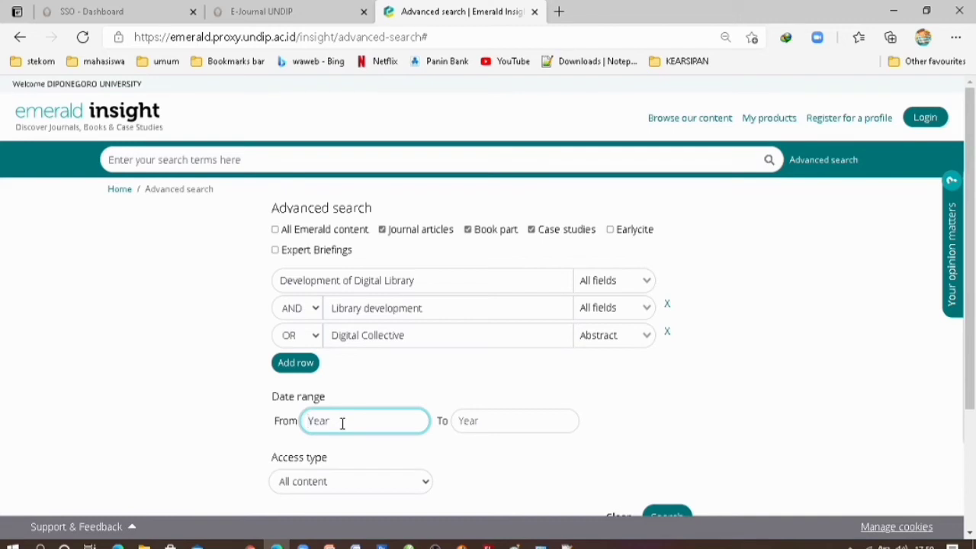
text(2010)
click(487, 425)
text(2021)
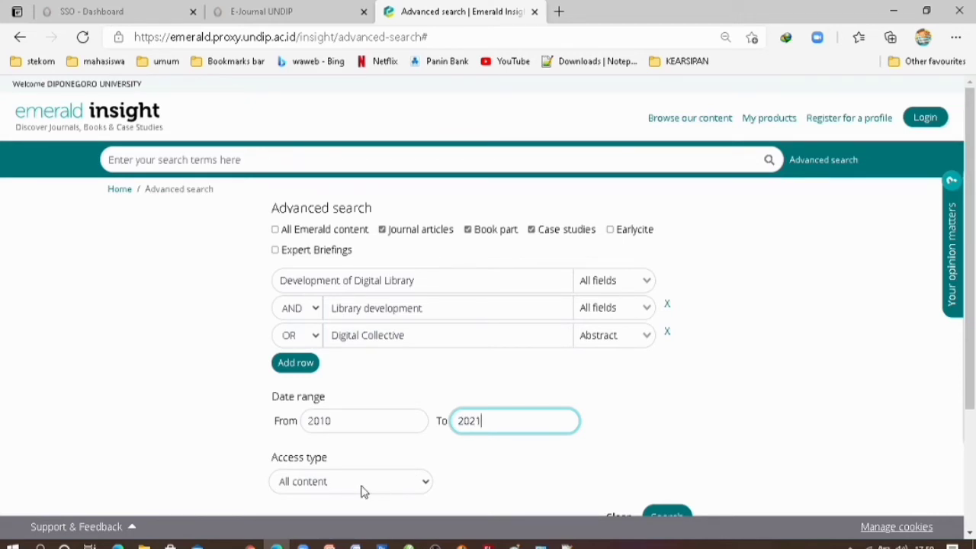
Review the access type choices, keep All content and run the advanced search
click(429, 485)
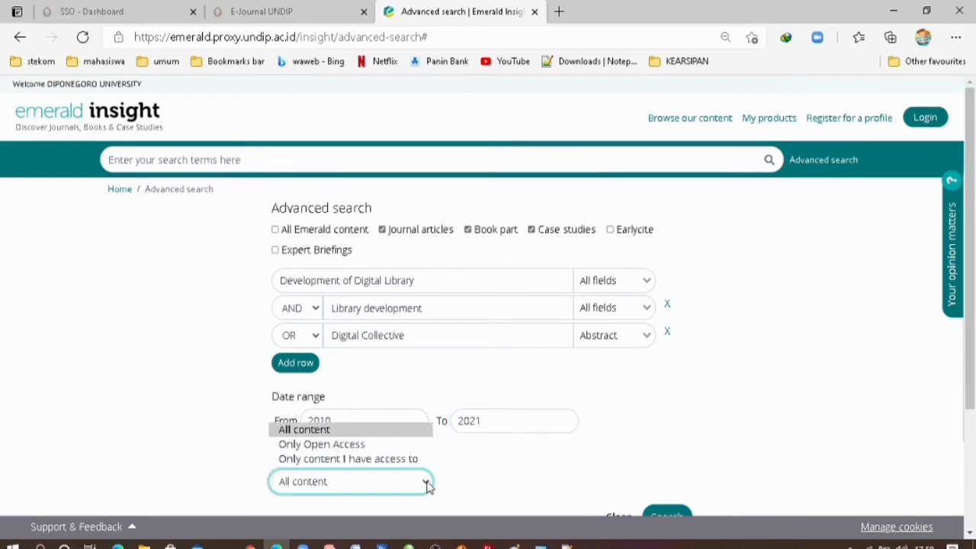
click(365, 463)
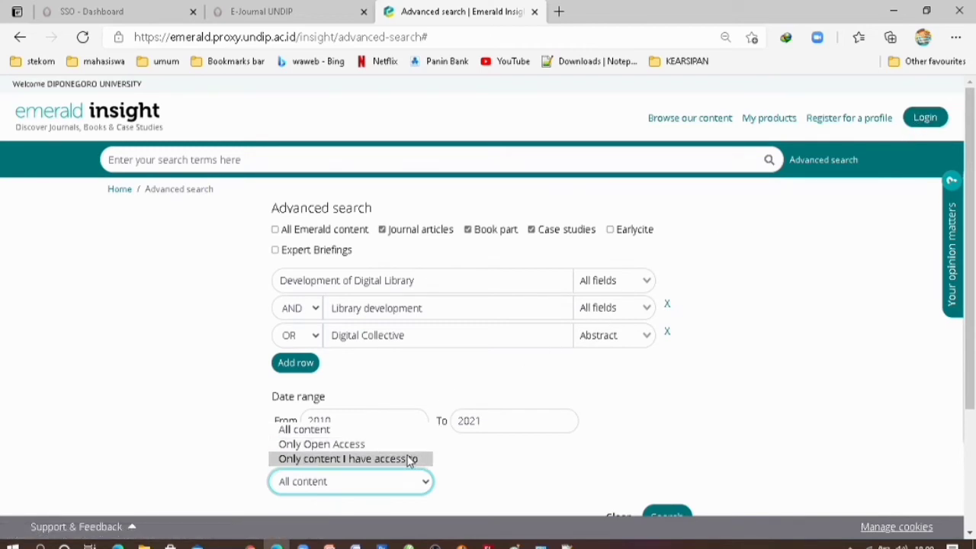
click(366, 436)
drag(969, 319, 969, 373)
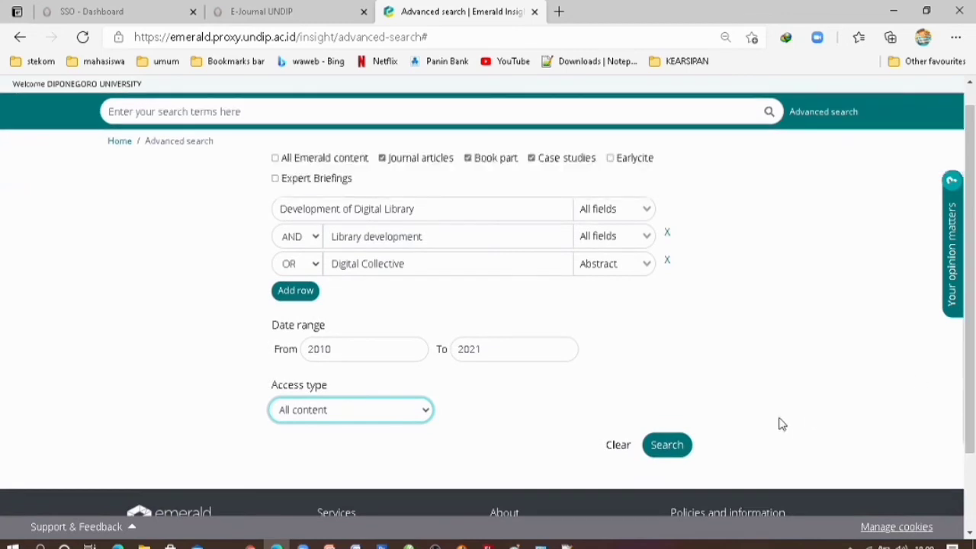
click(664, 452)
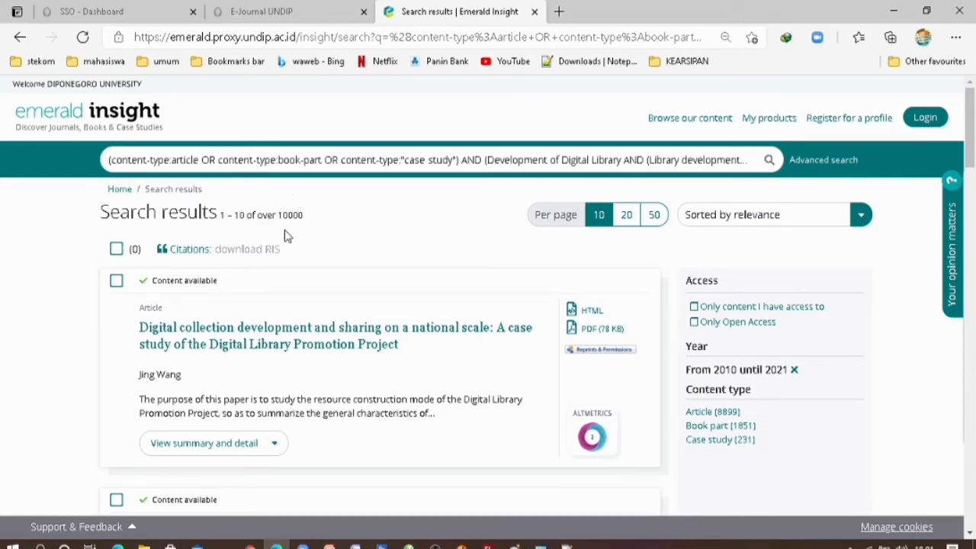
Filter the search results to the Article content type and to Only Open Access
scroll(507, 286, down, 3)
scroll(457, 283, up, 3)
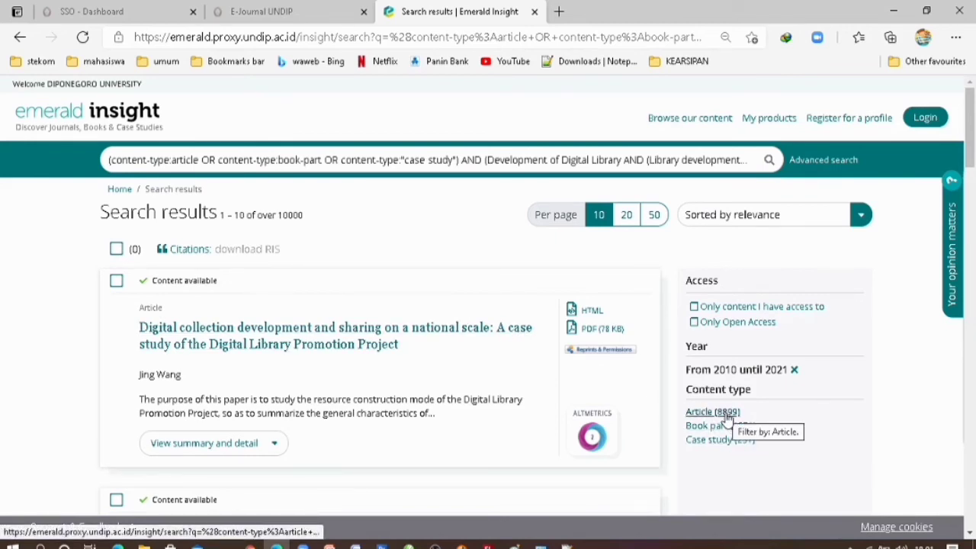
scroll(899, 266, down, 2)
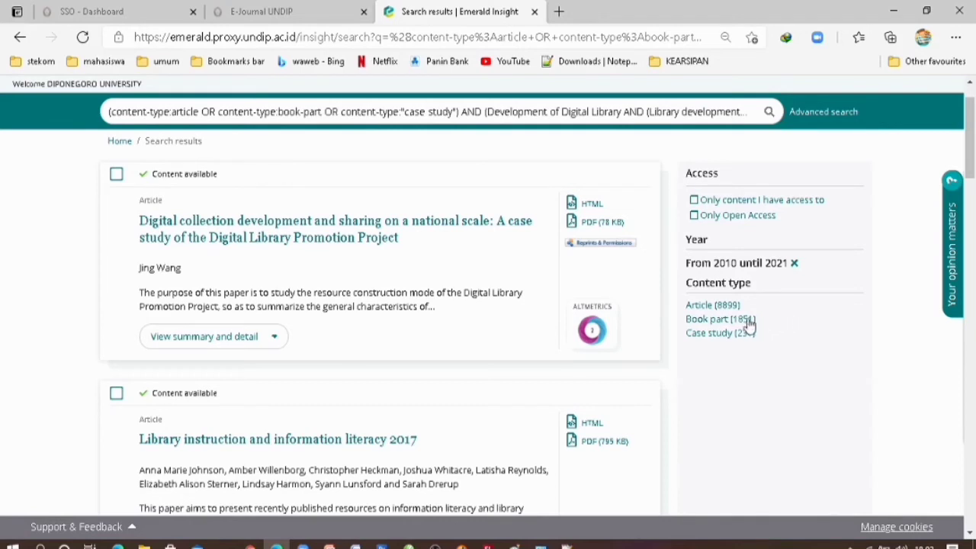
click(707, 308)
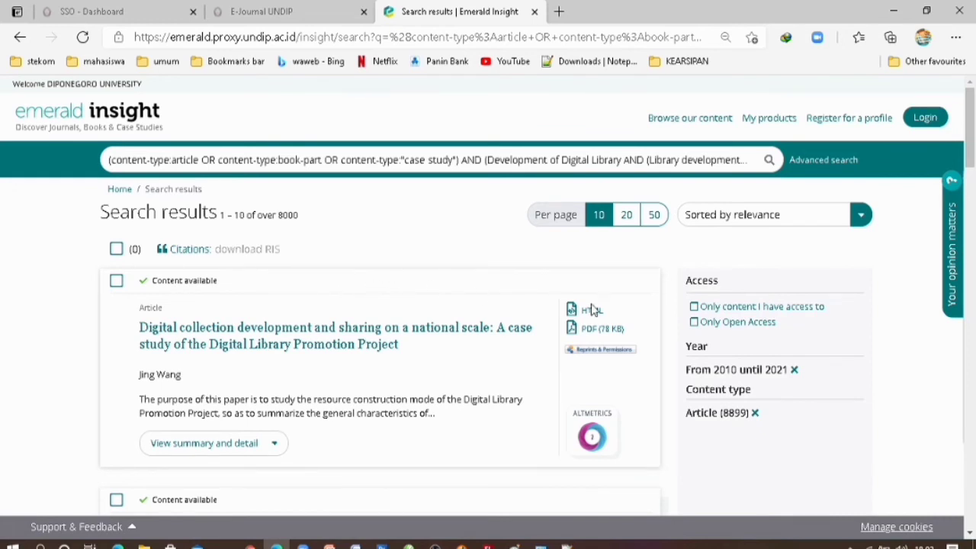
click(723, 324)
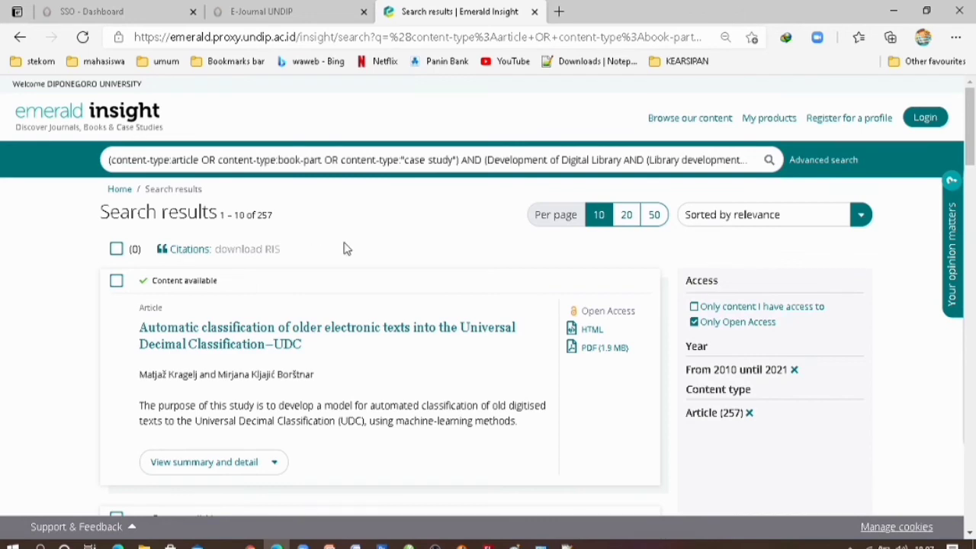
Look through the open access articles listed on the first page of results
scroll(379, 259, down, 7)
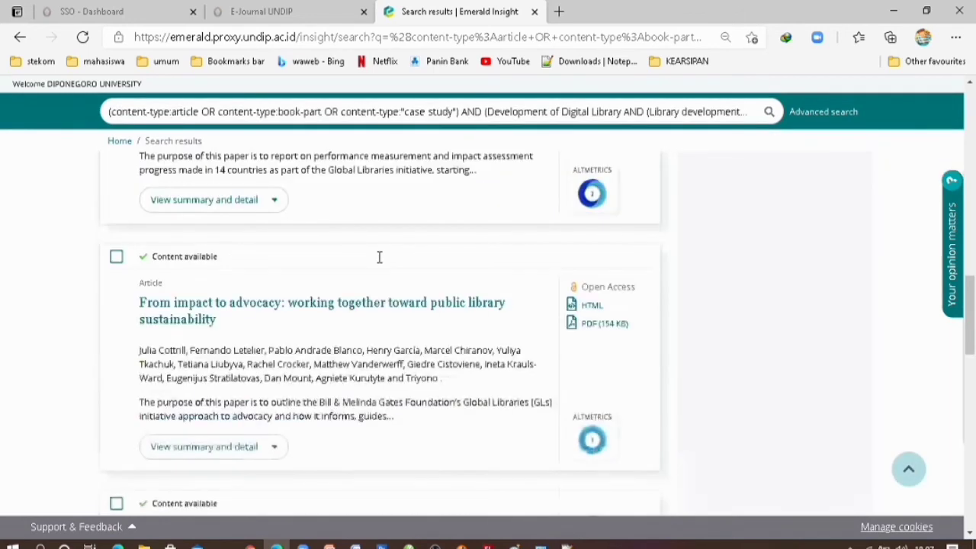
scroll(378, 262, down, 5)
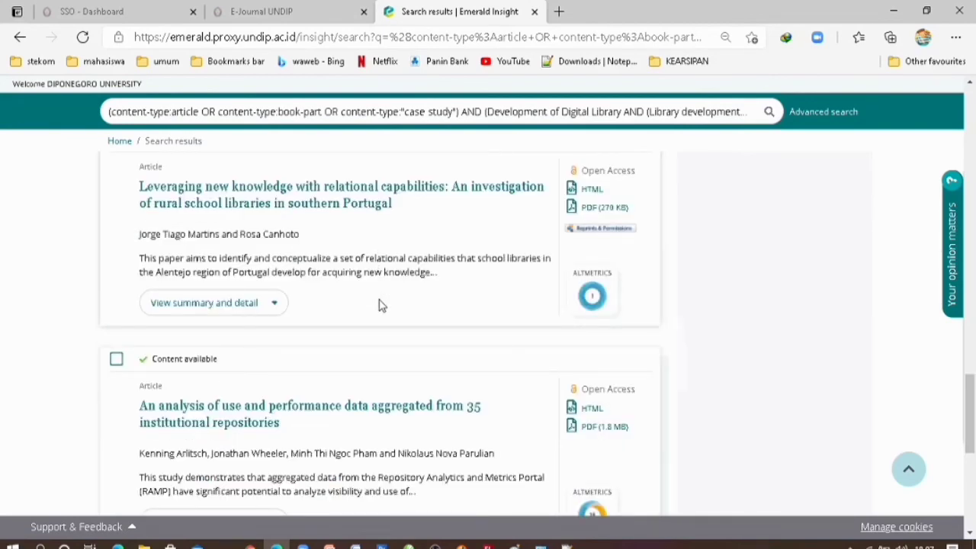
scroll(379, 305, down, 5)
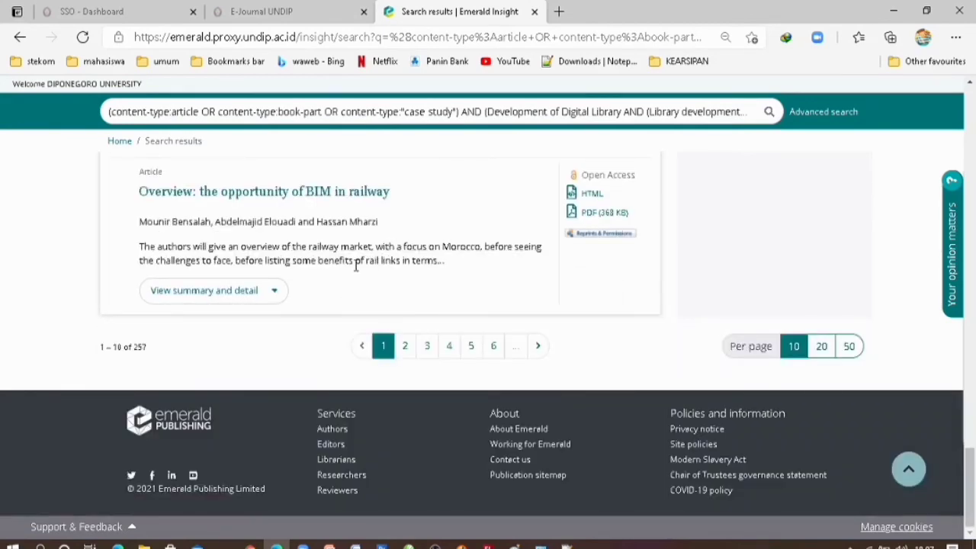
scroll(366, 264, up, 5)
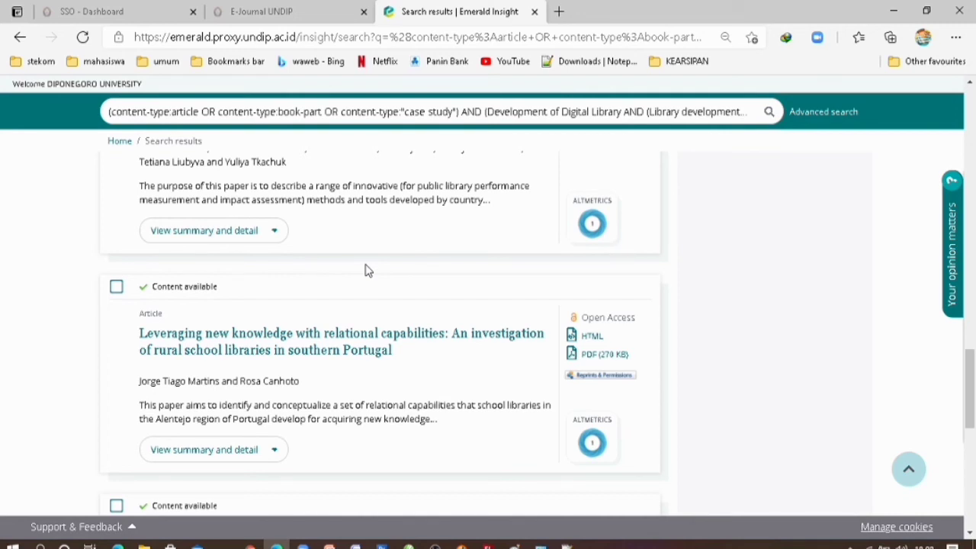
scroll(364, 270, down, 5)
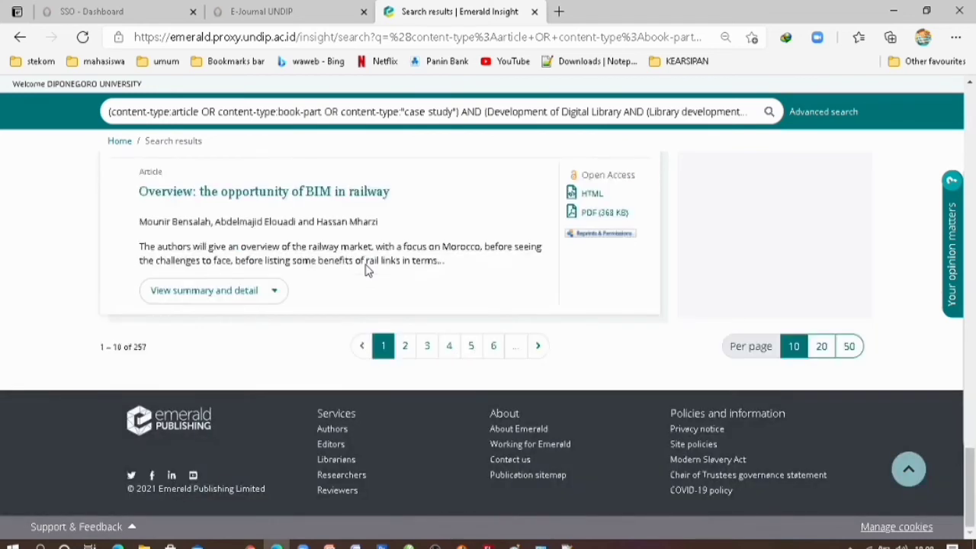
scroll(363, 269, up, 5)
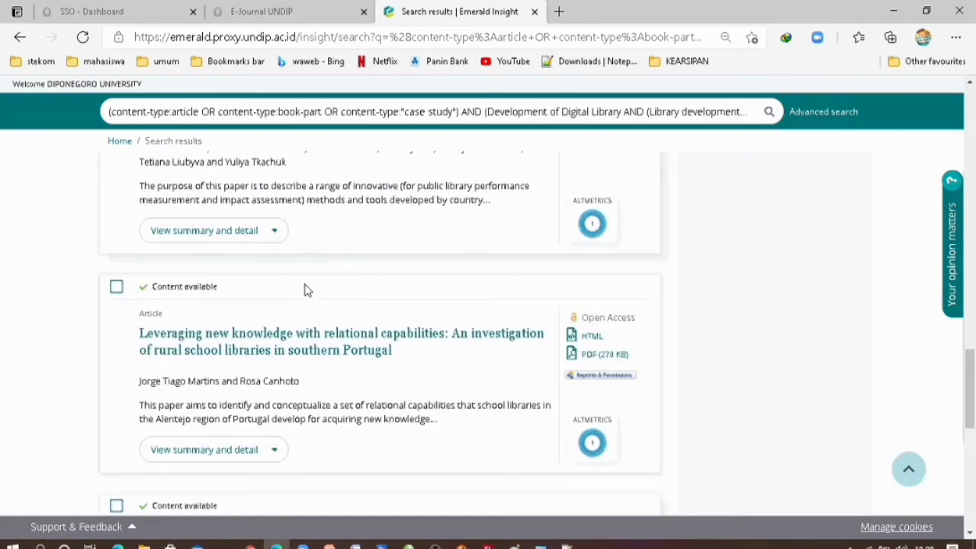
scroll(304, 289, up, 10)
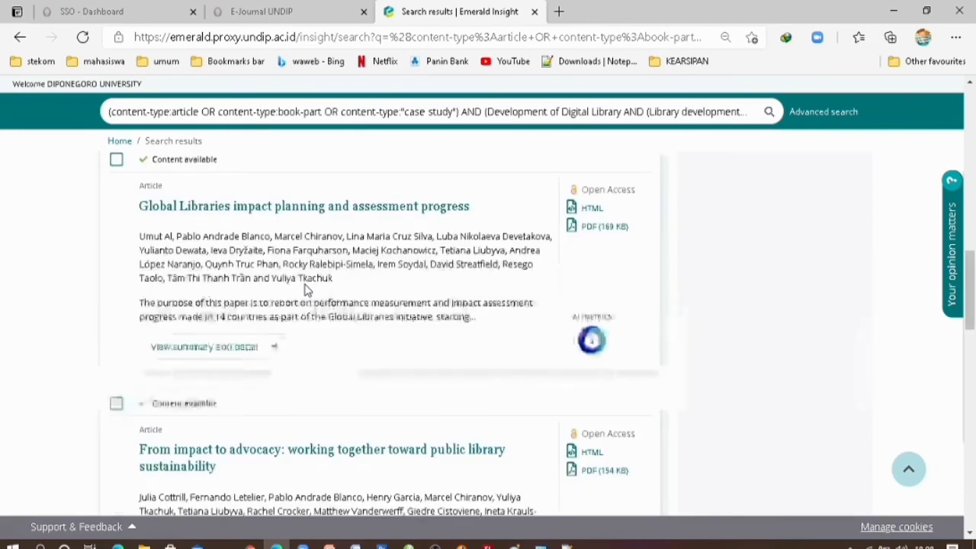
scroll(304, 289, down, 8)
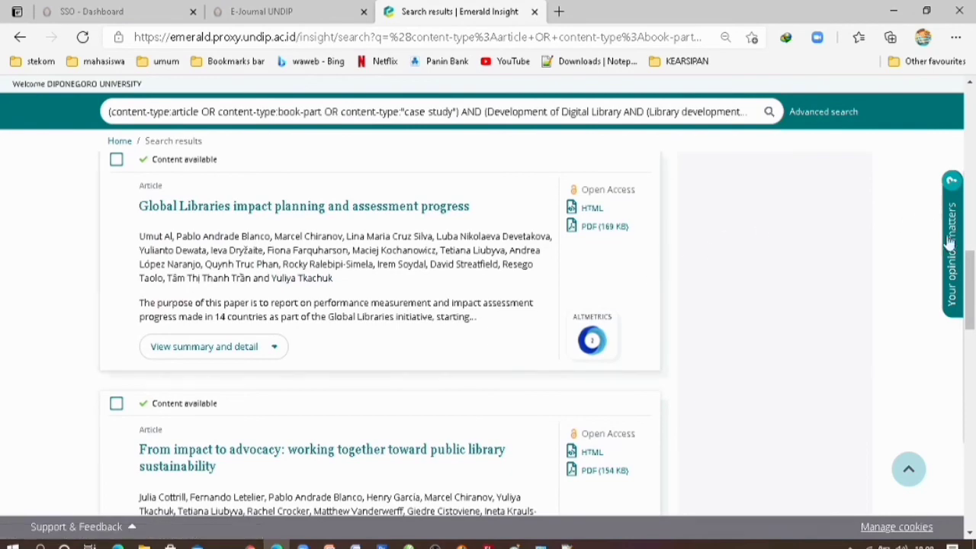
drag(970, 290, 966, 488)
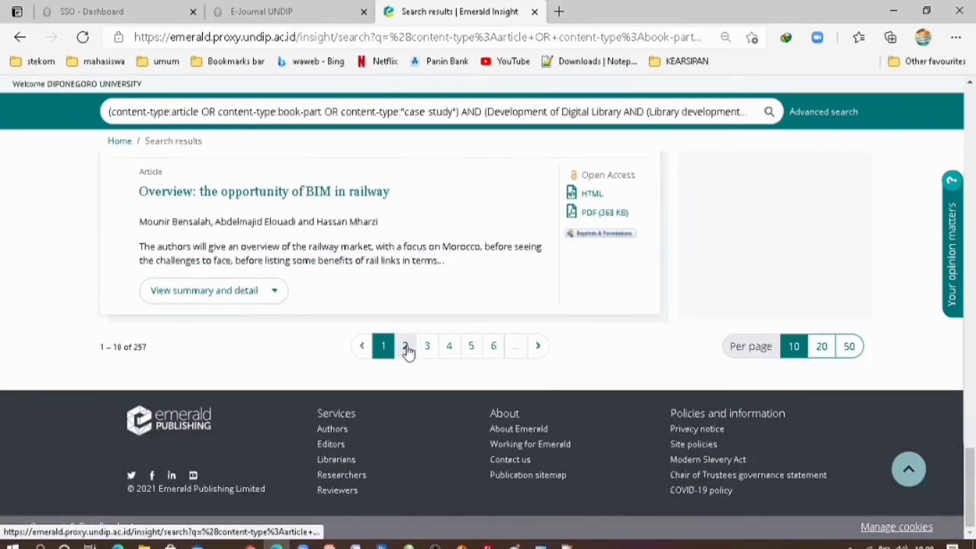
Go to results page 2 and expand the summary and detail of "Open access repositories on open educational resources"
click(406, 346)
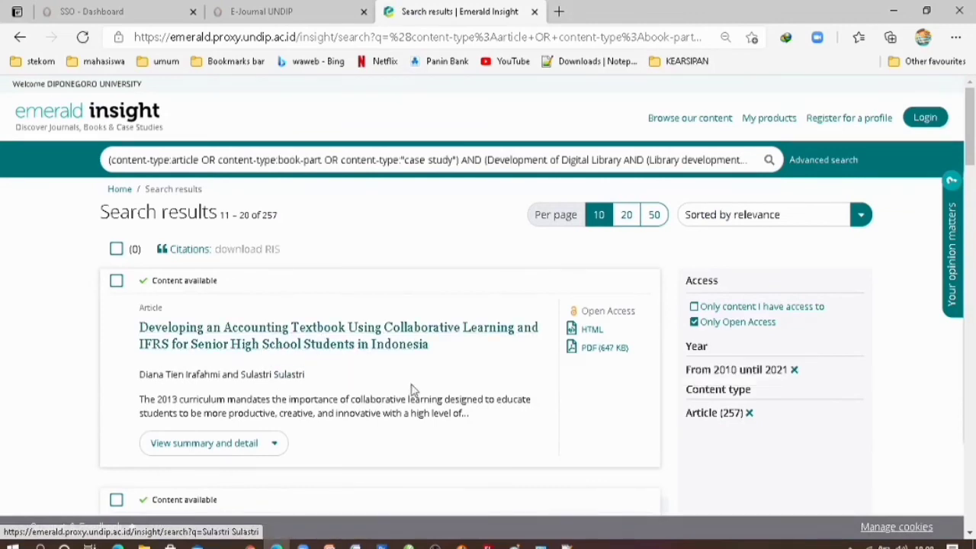
drag(971, 175, 970, 311)
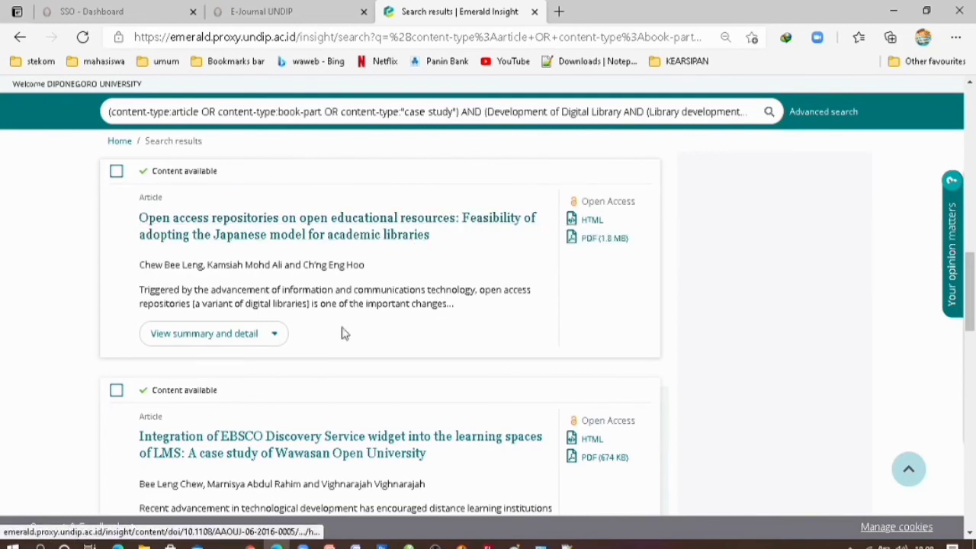
click(277, 340)
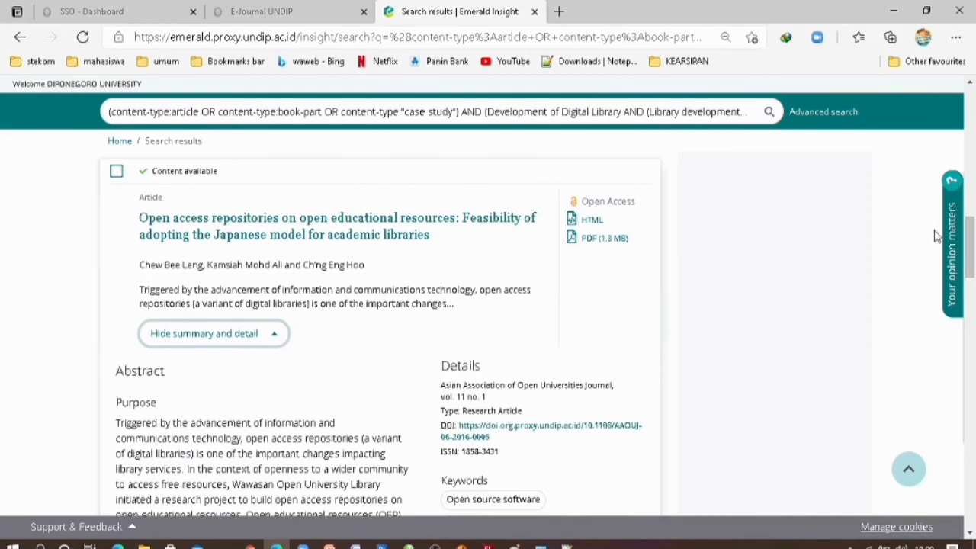
Read the expanded article's abstract, including purpose, methodology, findings and implications, along with its details and keywords
scroll(225, 282, down, 3)
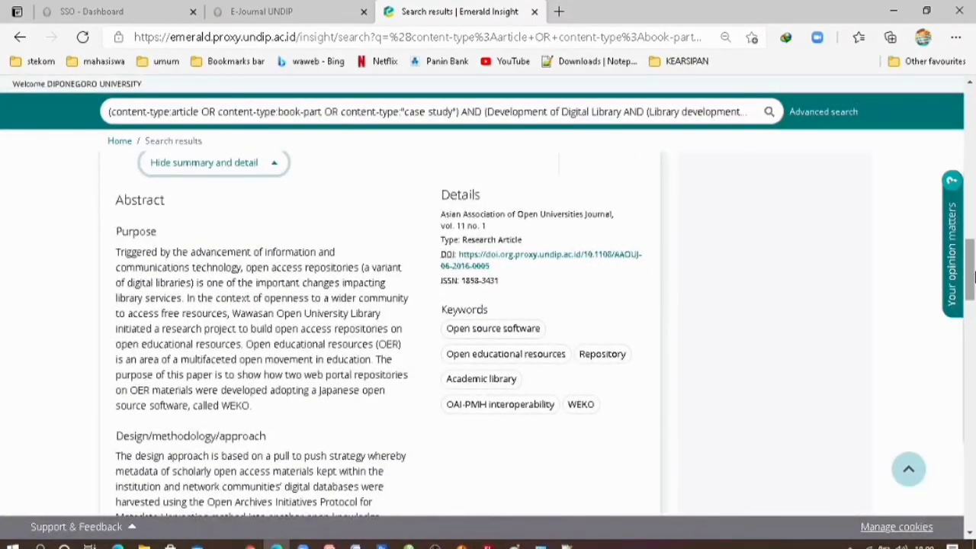
scroll(973, 284, down, 1)
scroll(973, 284, up, 1)
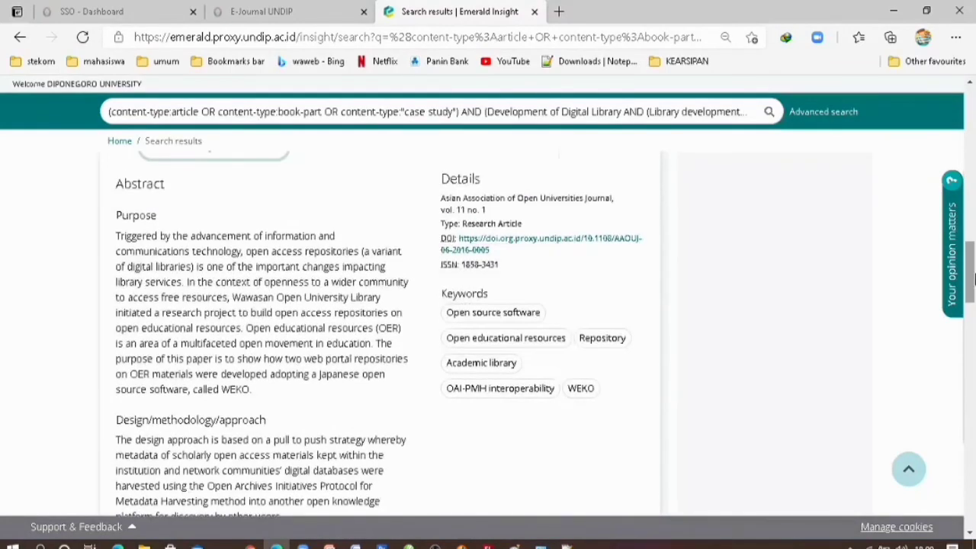
drag(973, 282, 974, 301)
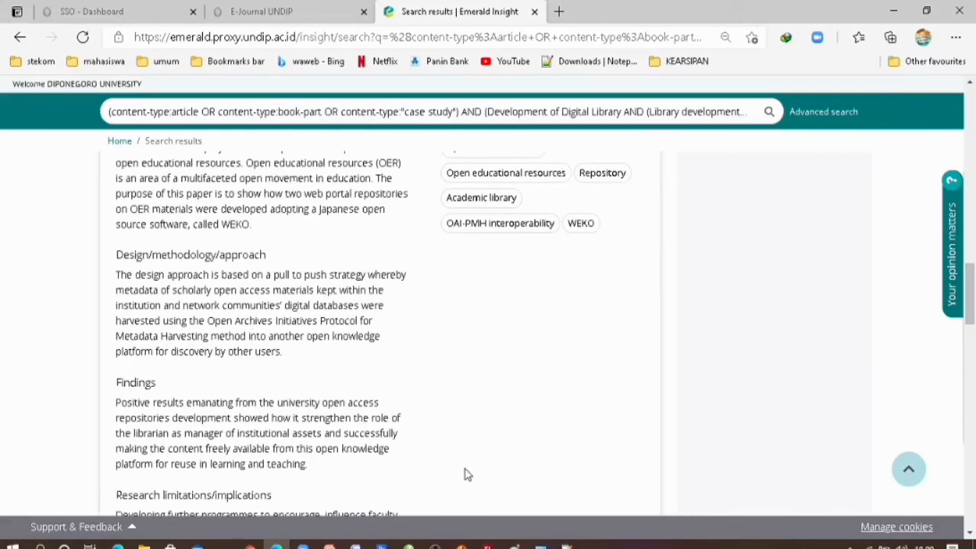
drag(969, 292, 969, 307)
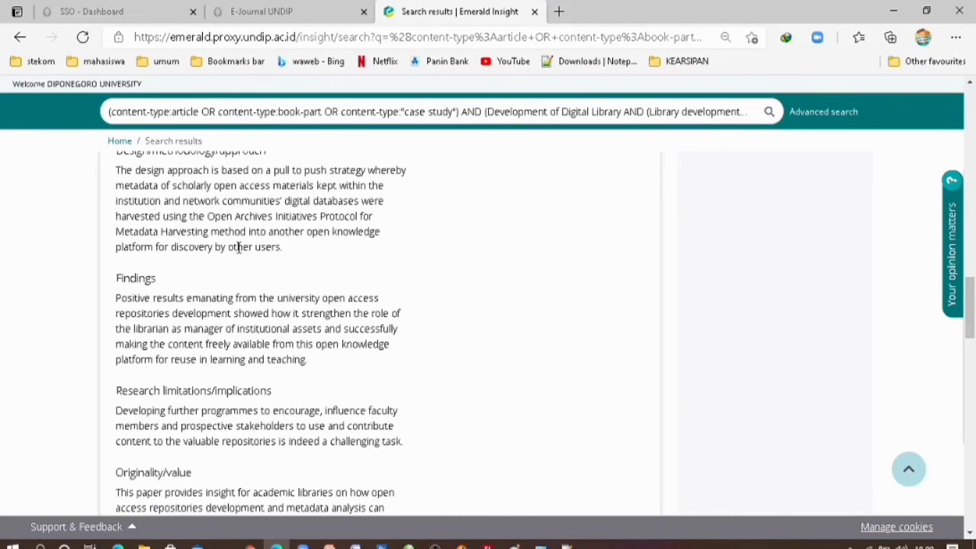
scroll(276, 303, down, 7)
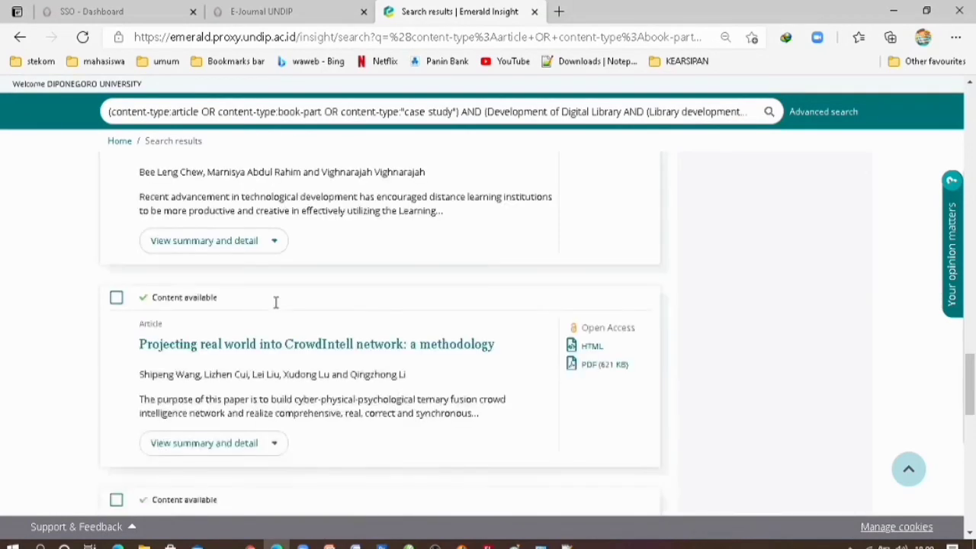
scroll(276, 303, up, 7)
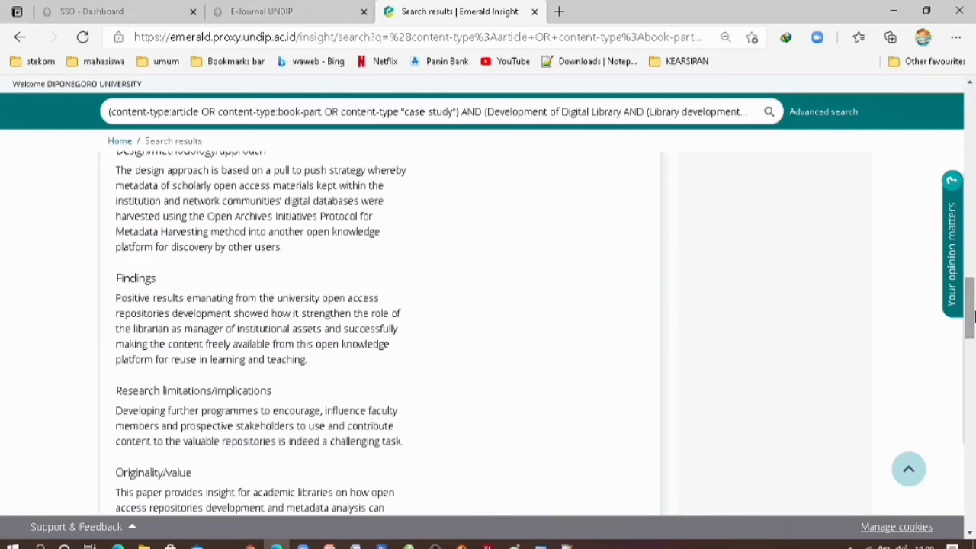
drag(973, 313, 973, 259)
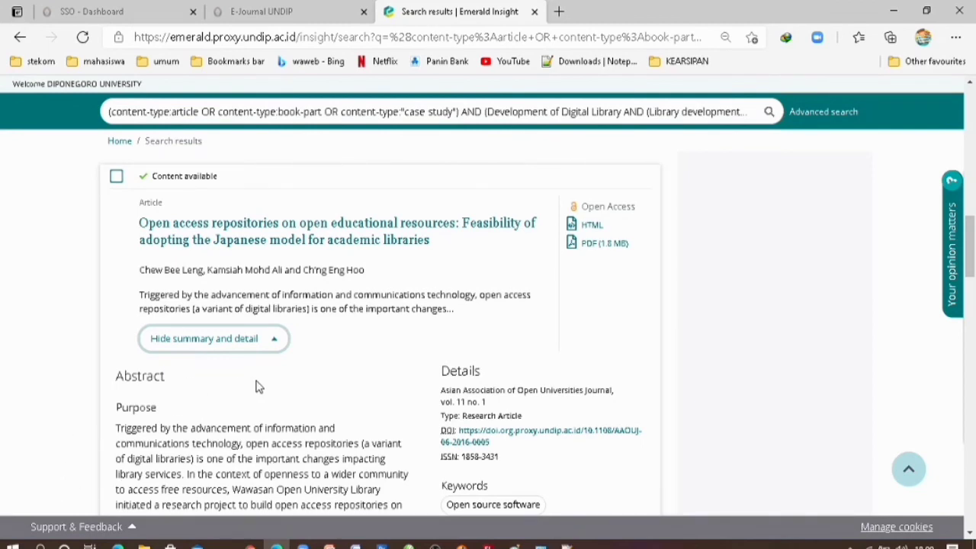
Open the full-text PDF of the open access repositories article and view its first page
click(587, 250)
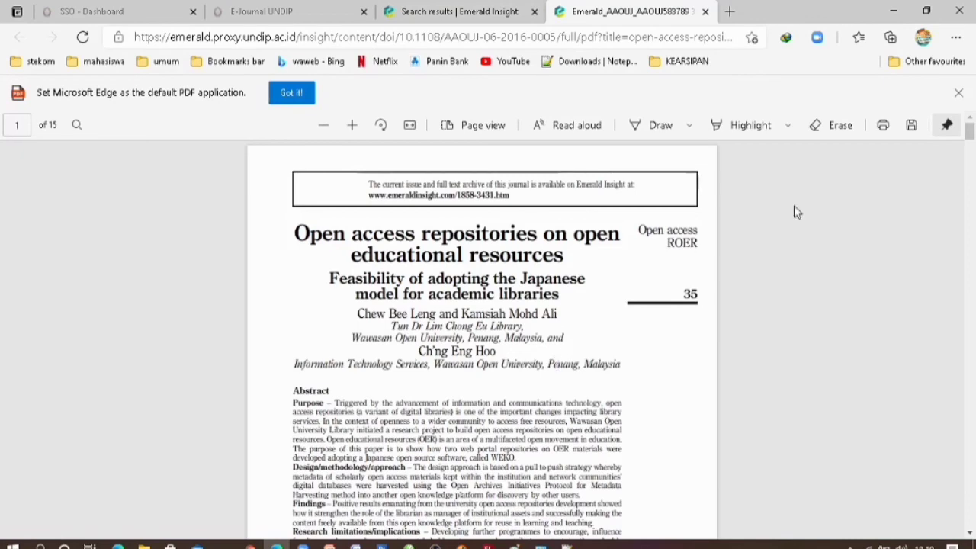
mouse_move(970, 136)
mouse_down()
mouse_move(971, 161)
mouse_move(971, 124)
mouse_up()
mouse_move(967, 132)
mouse_down()
mouse_move(970, 173)
mouse_move(969, 131)
mouse_up()
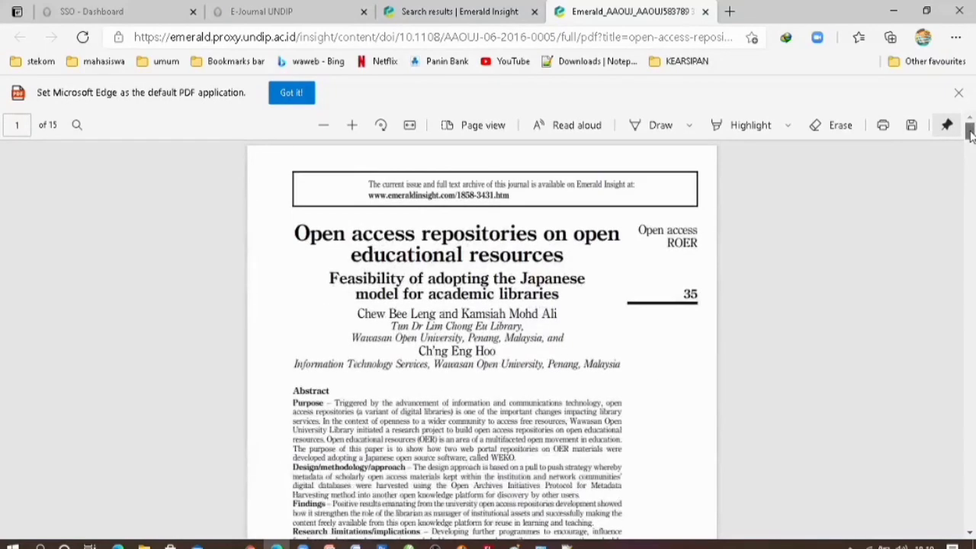
Start saving a local copy of the article PDF and select the "materi kuliah" folder among the save locations
click(910, 128)
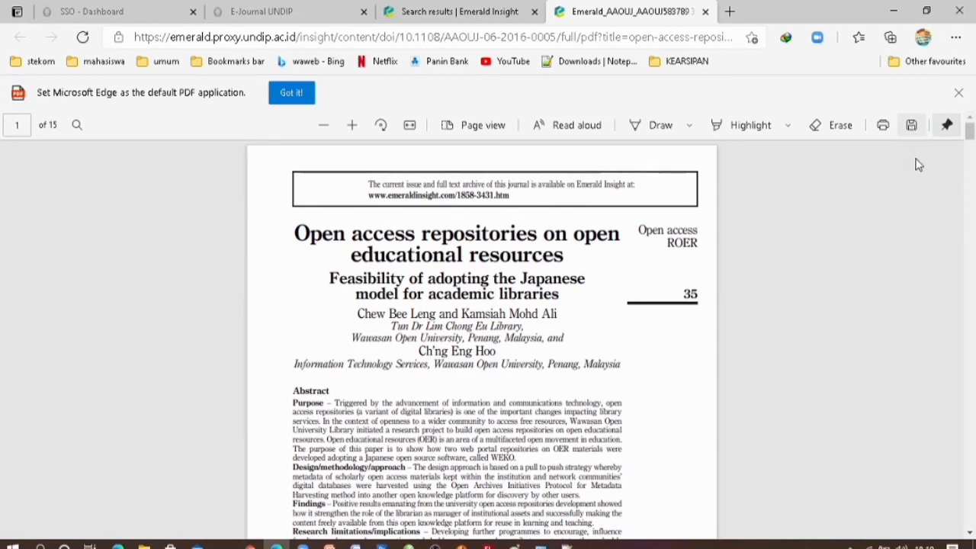
click(911, 128)
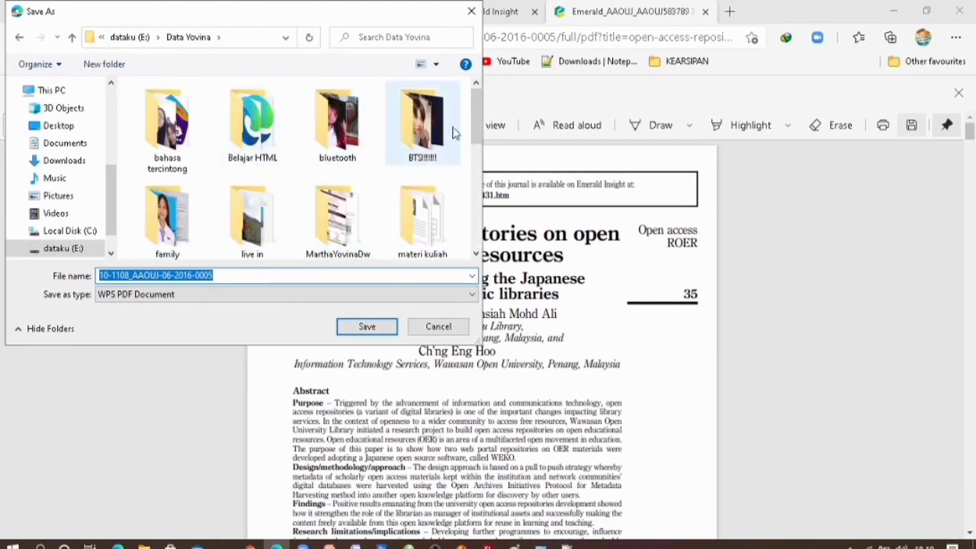
drag(474, 125, 472, 162)
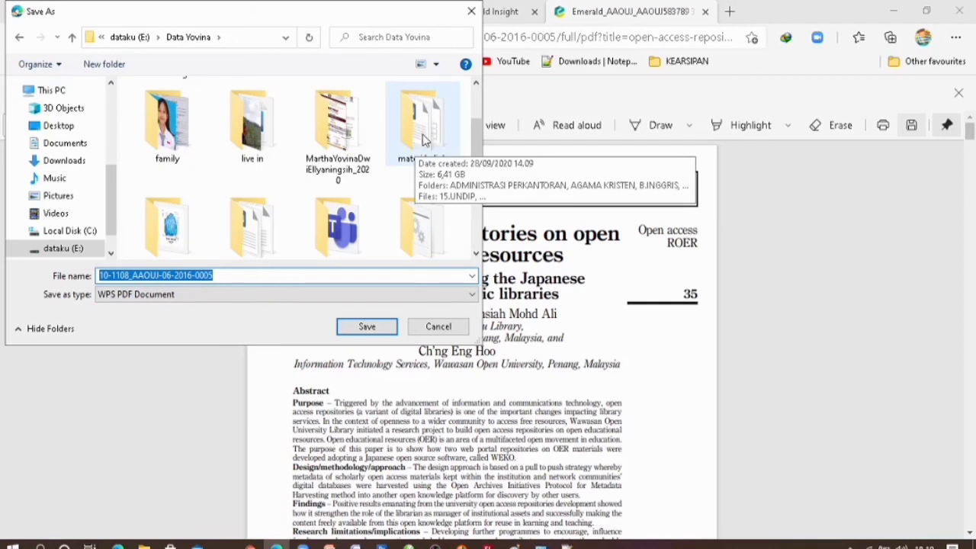
click(425, 143)
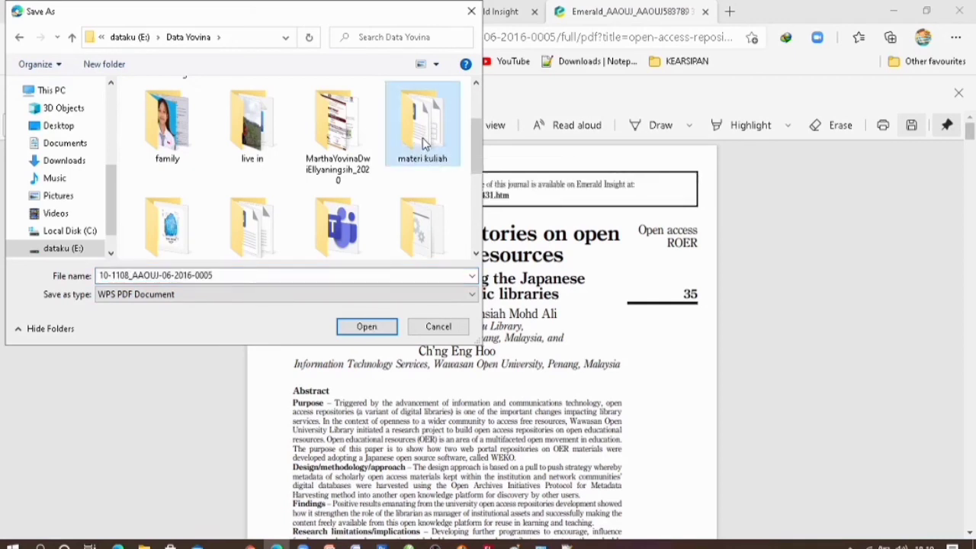
Name the PDF copy "jurnal artikel perkembangan perpustakaan digital" and save it to the current folder
click(228, 275)
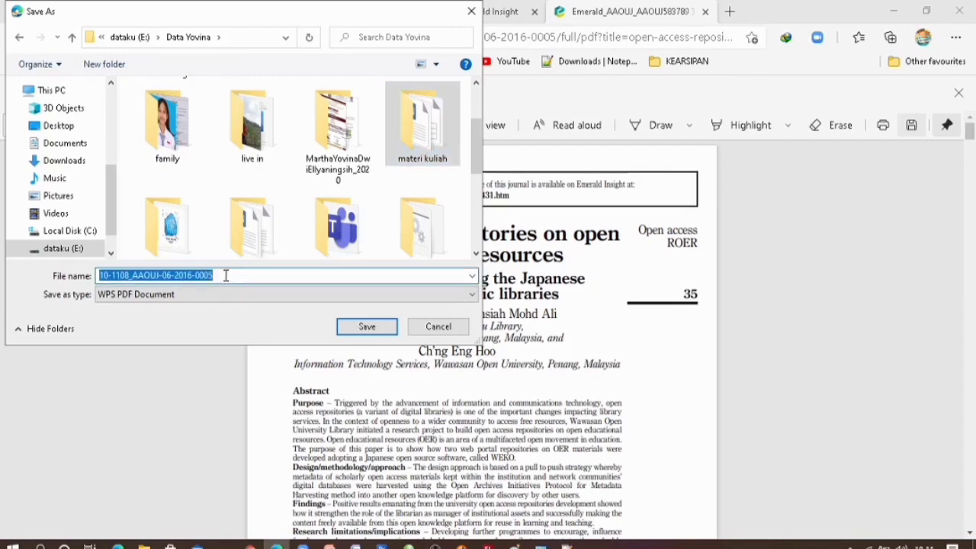
key(BackSpace)
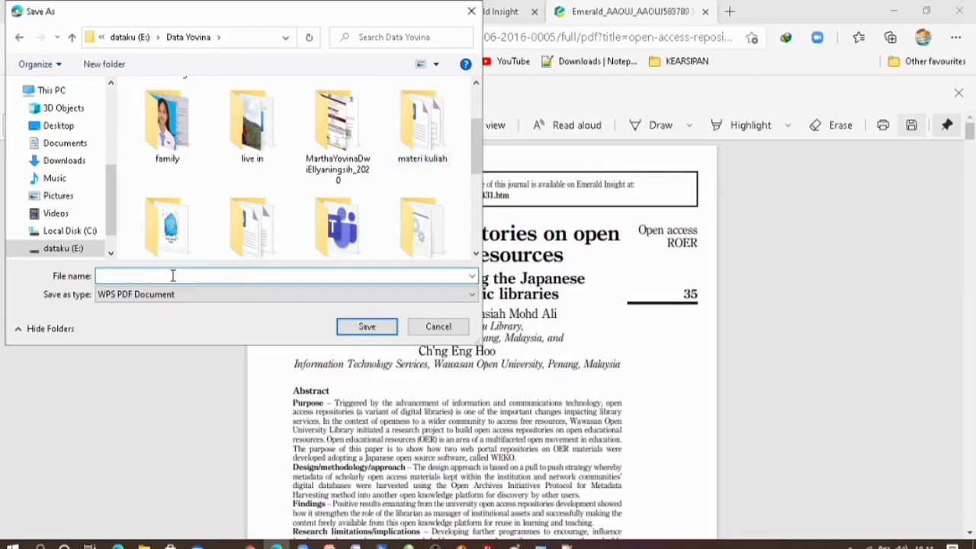
text(jurn)
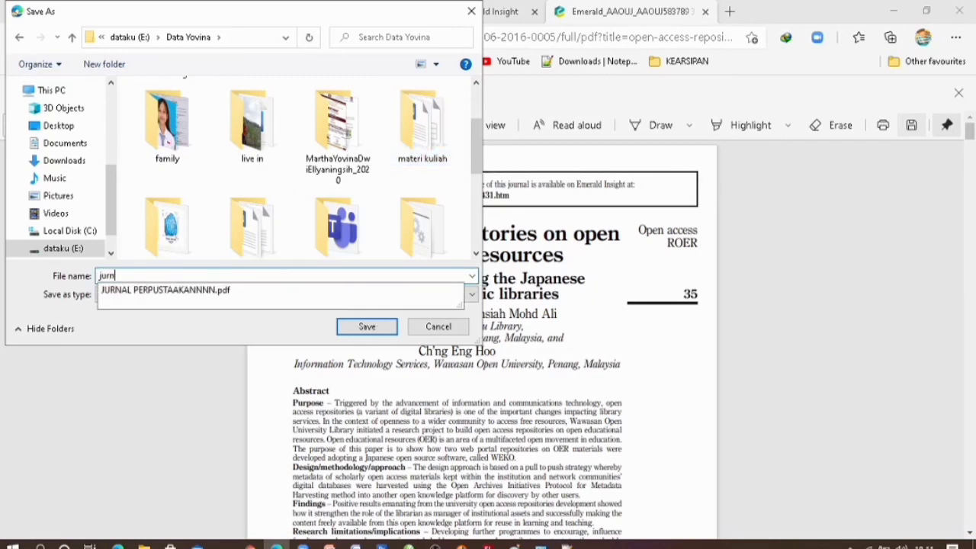
text(al artikel)
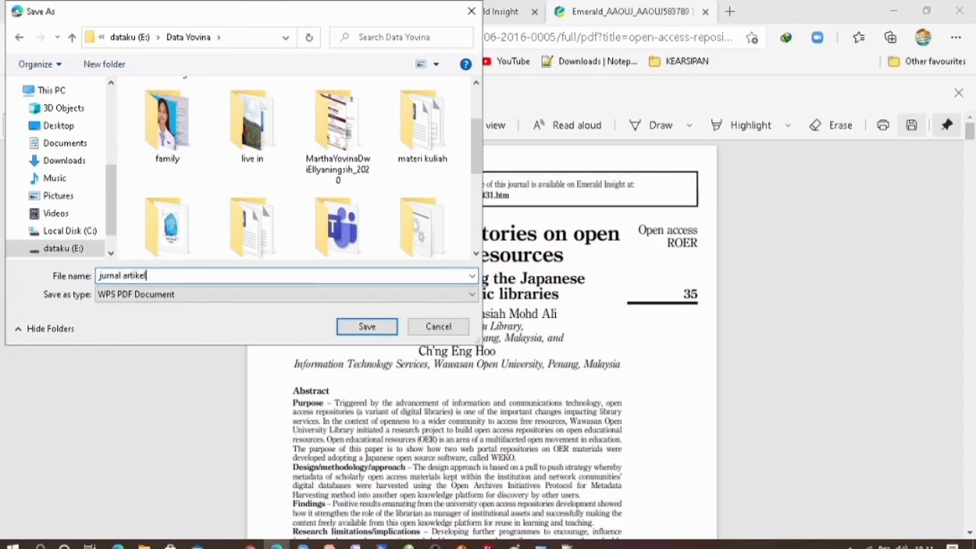
text( perkemban)
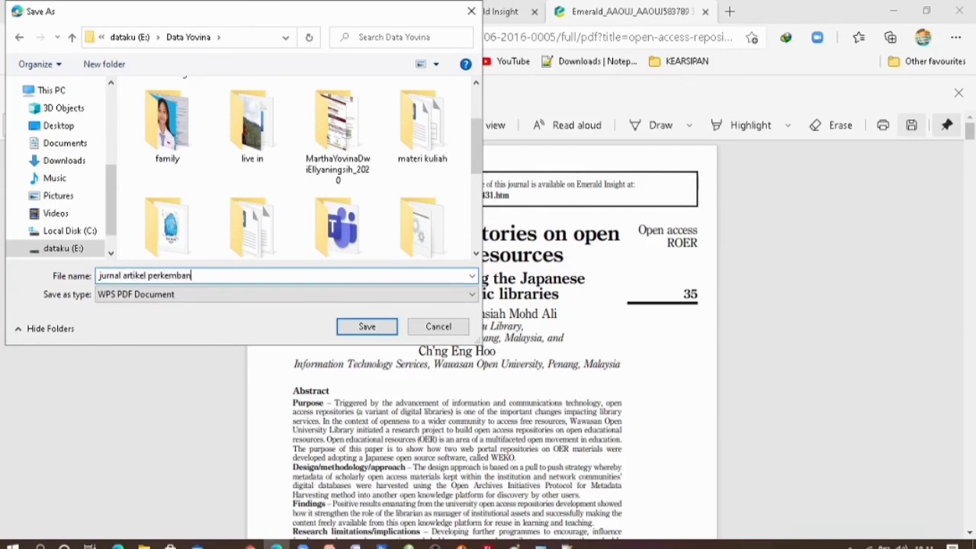
text(gan perpustakaan digital)
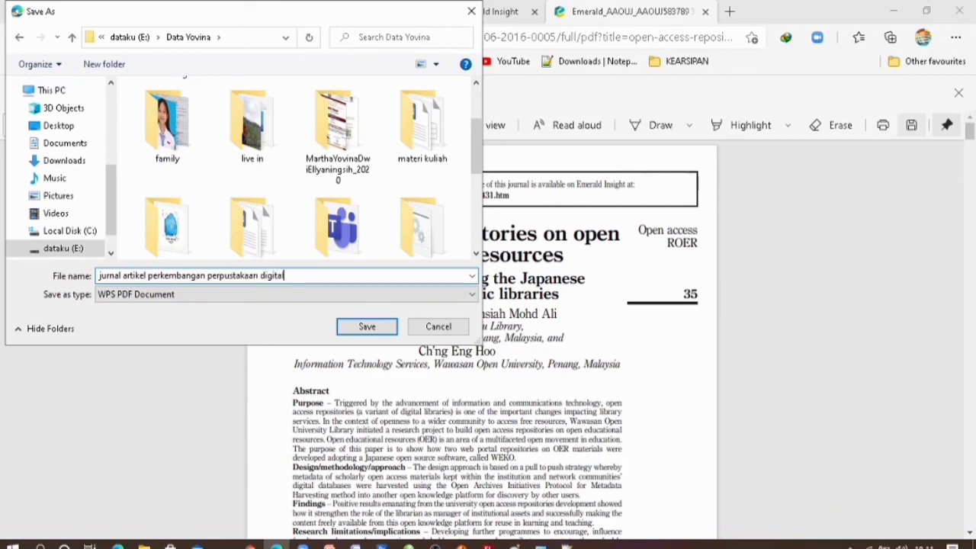
click(366, 326)
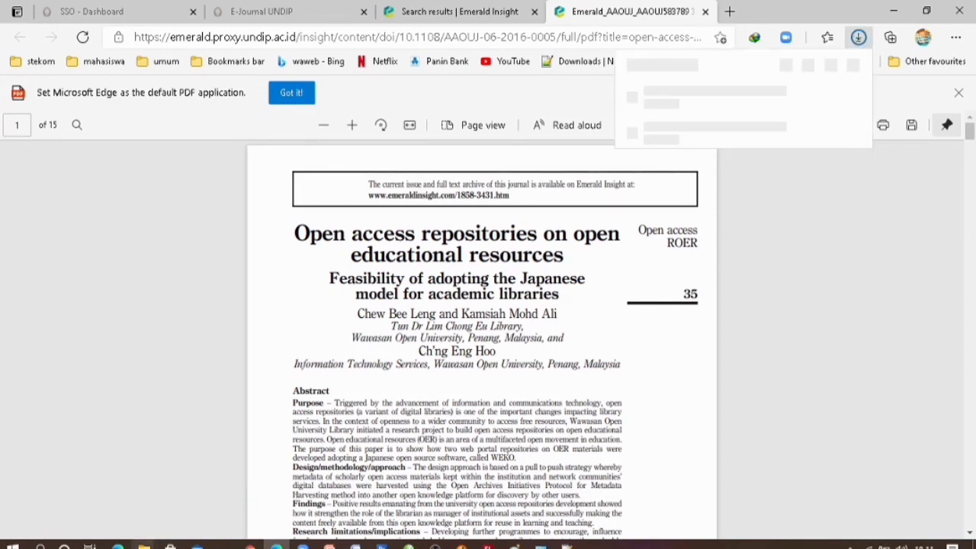
mouse_move(143, 545)
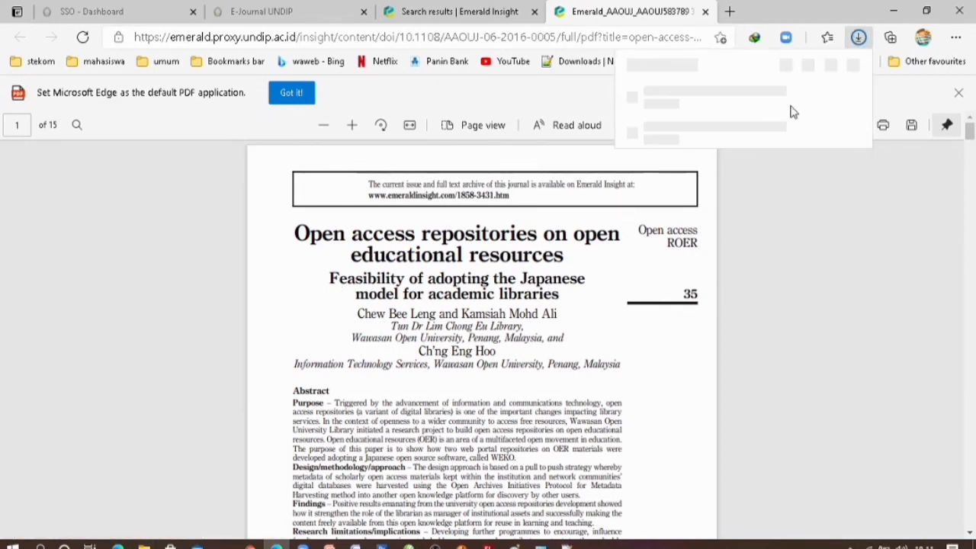